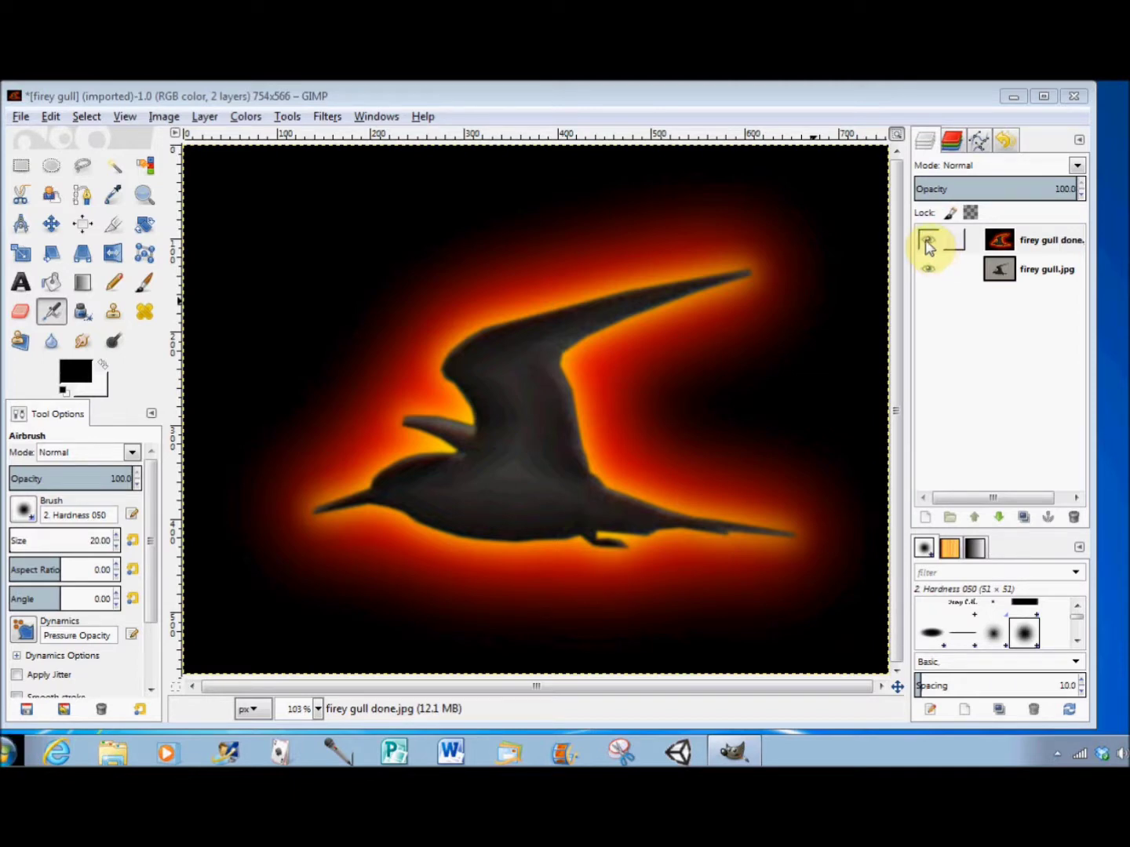
# Hide and delete the 'firey gull done' layer, leaving only the original firey gull.jpg layer
pyautogui.click(928, 246)
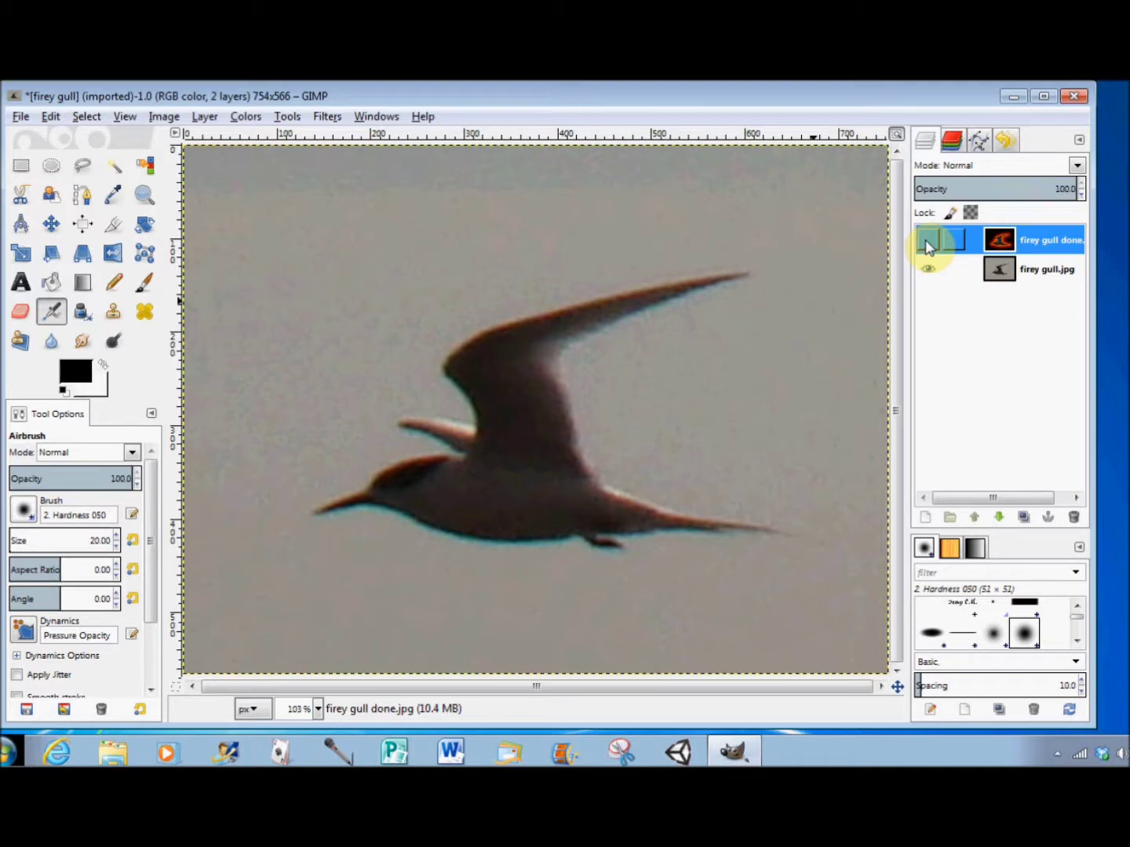
pyautogui.click(1074, 518)
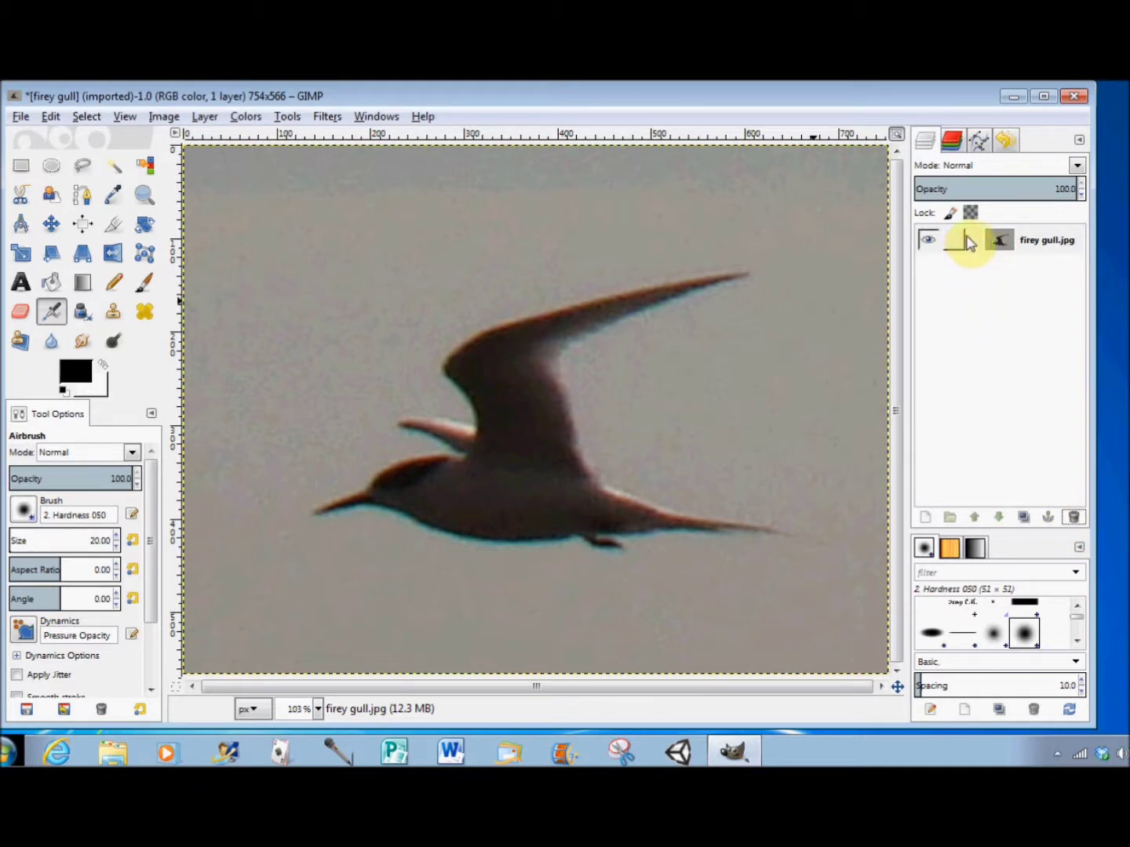
# Add an alpha channel to the firey gull.jpg layer
pyautogui.rightClick(970, 243)
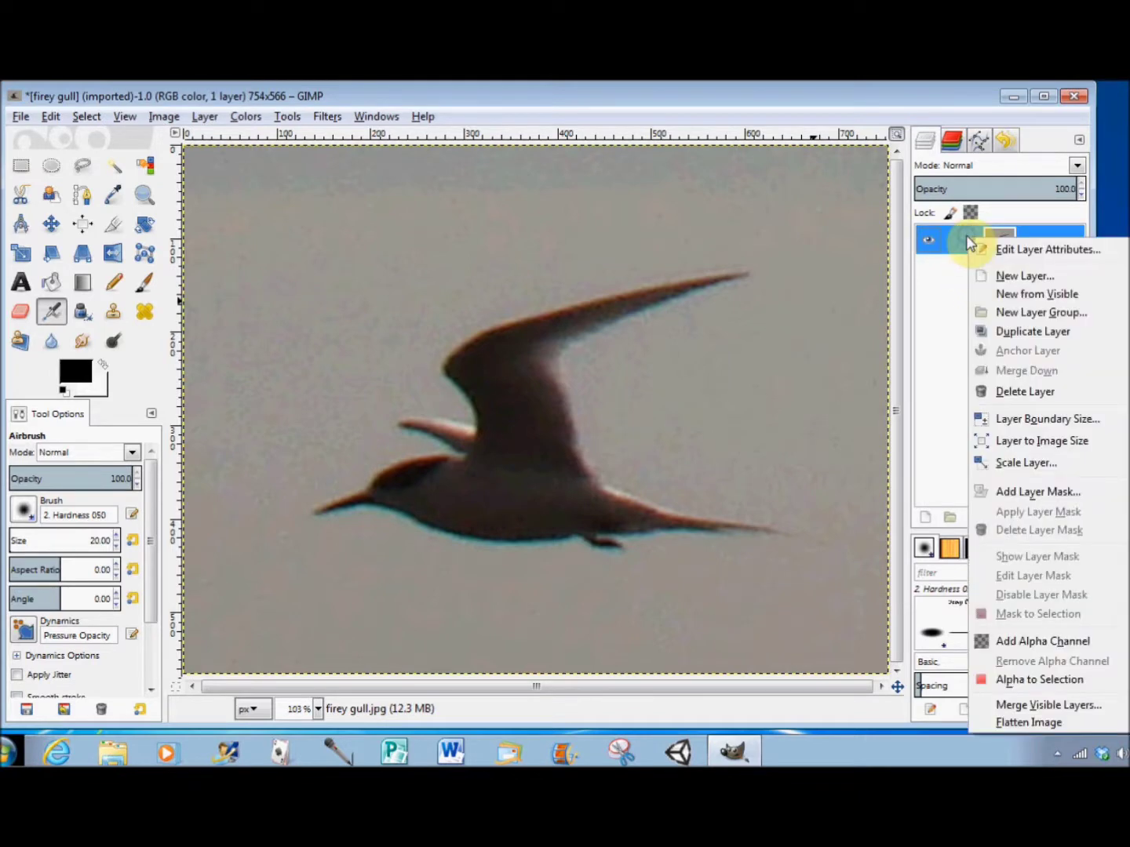
pyautogui.click(1002, 643)
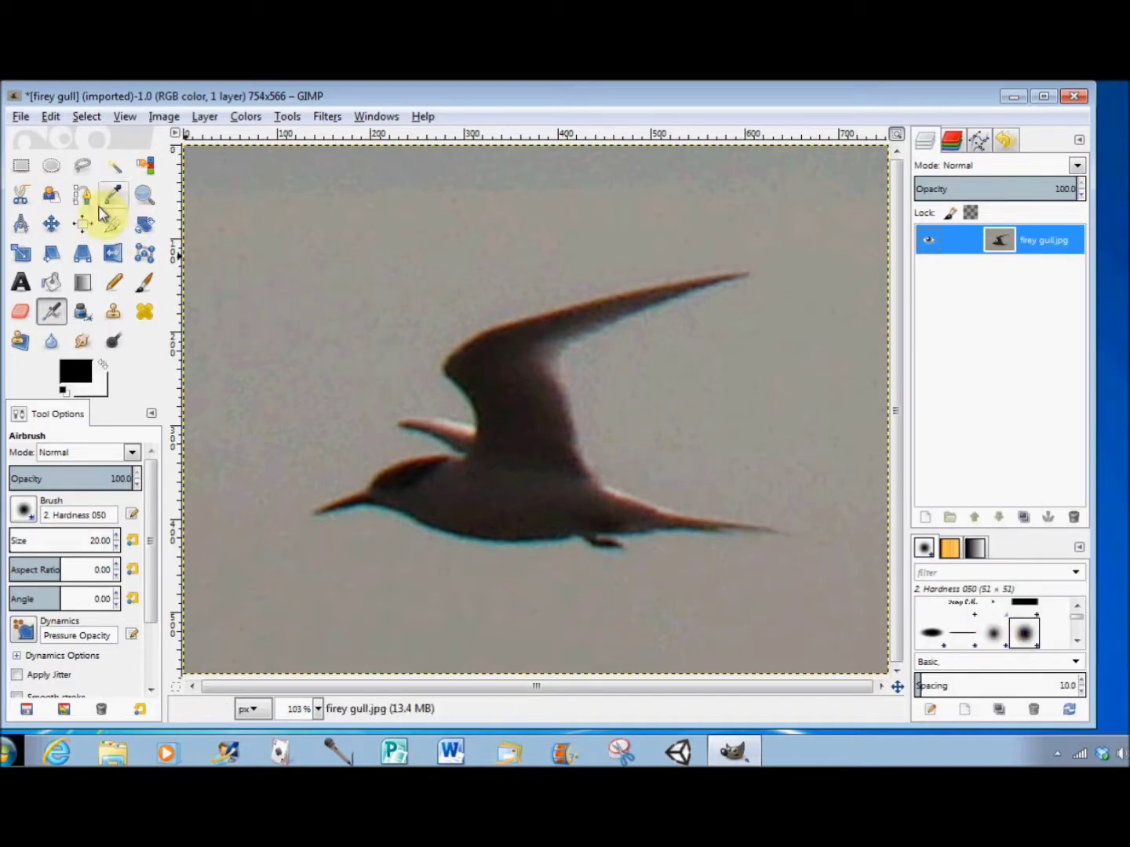
# Choose Free Select with Feather edges enabled at radius 10
pyautogui.click(83, 167)
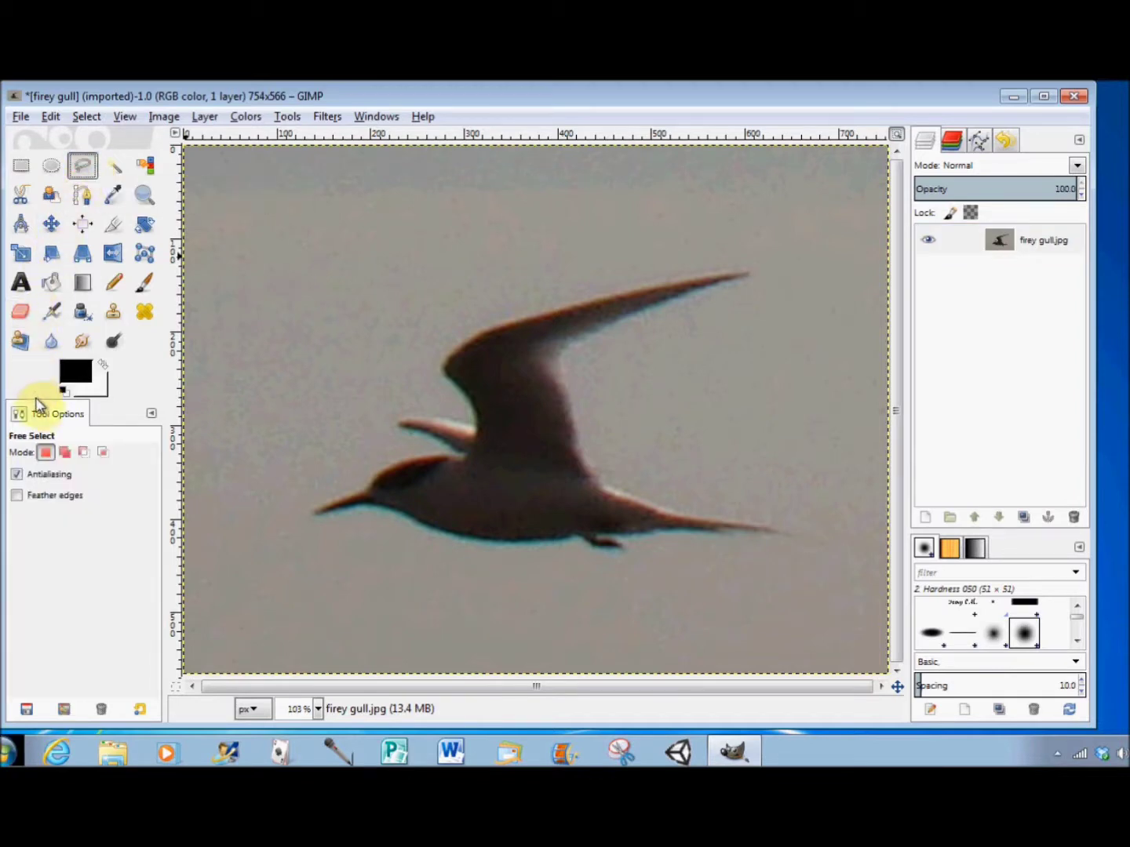
pyautogui.click(50, 498)
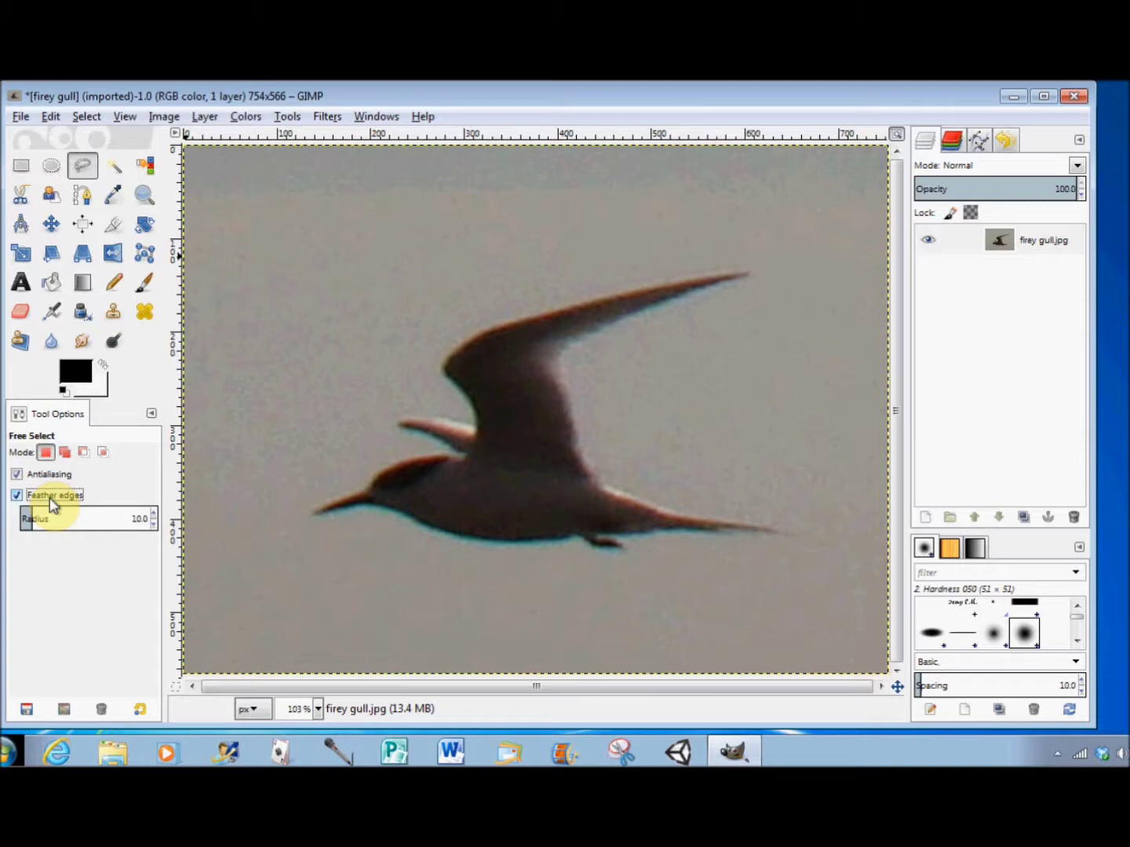
# Outline the gull from the beak tip over the head, back and around the far wing
pyautogui.click(310, 512)
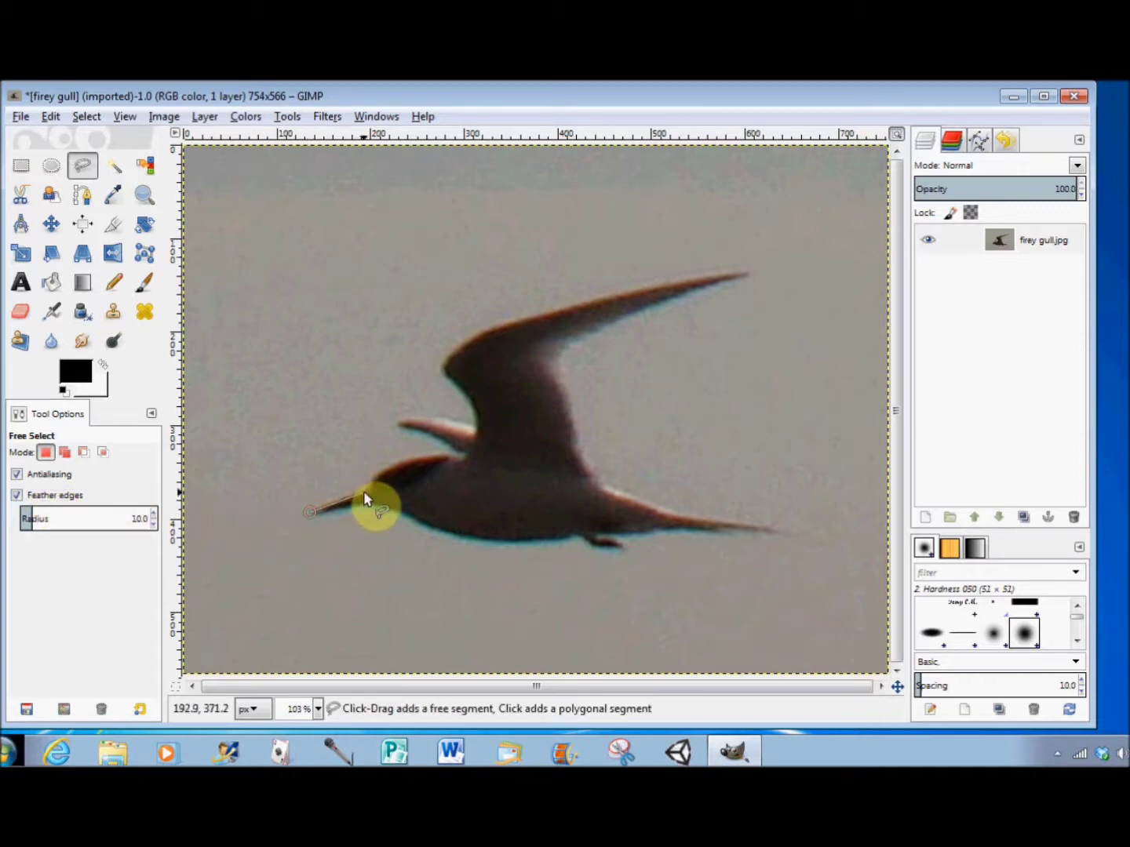
pyautogui.click(364, 491)
pyautogui.click(375, 480)
pyautogui.click(390, 469)
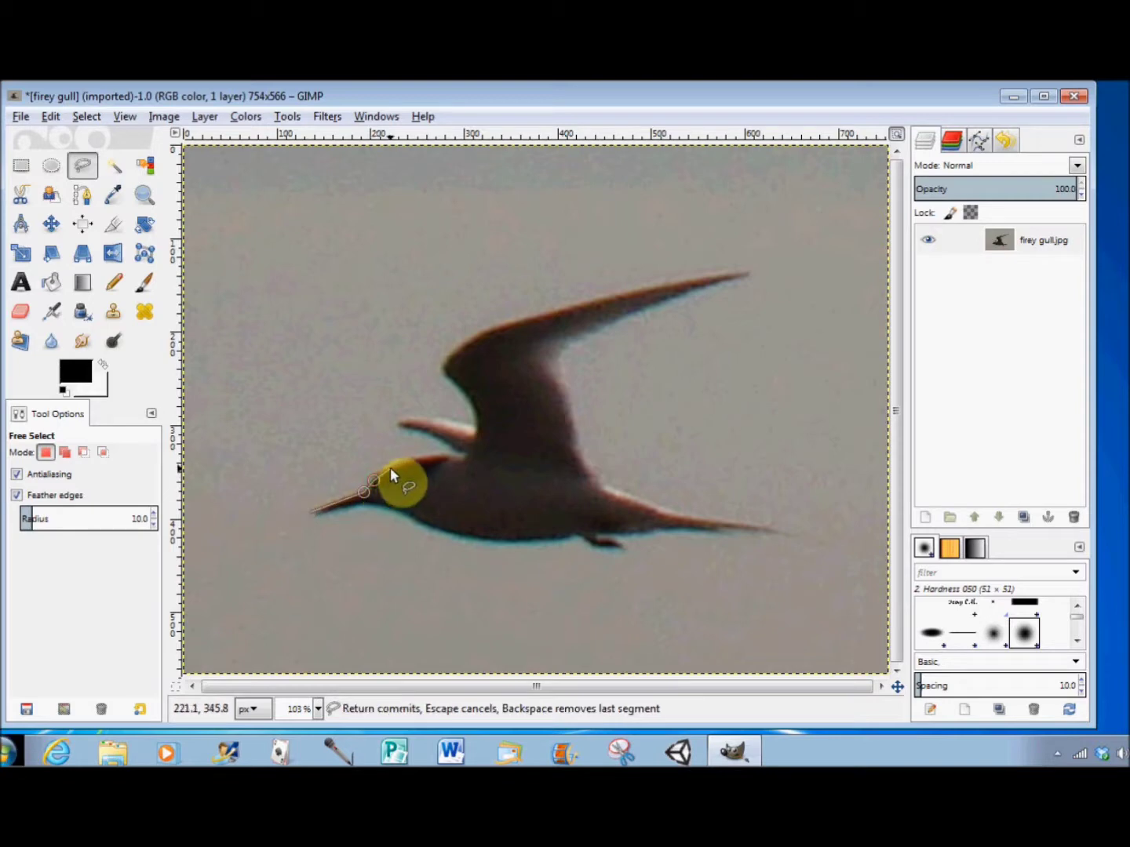
pyautogui.click(404, 459)
pyautogui.click(417, 457)
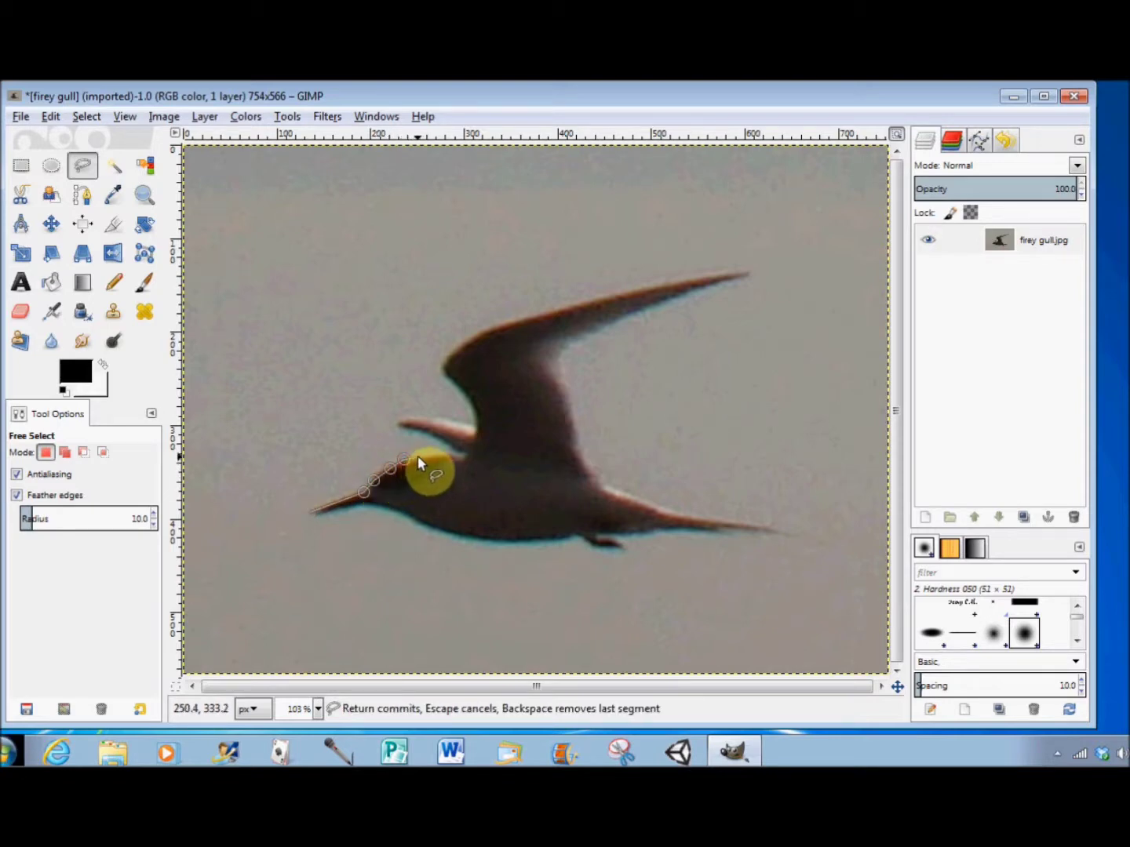
pyautogui.click(433, 458)
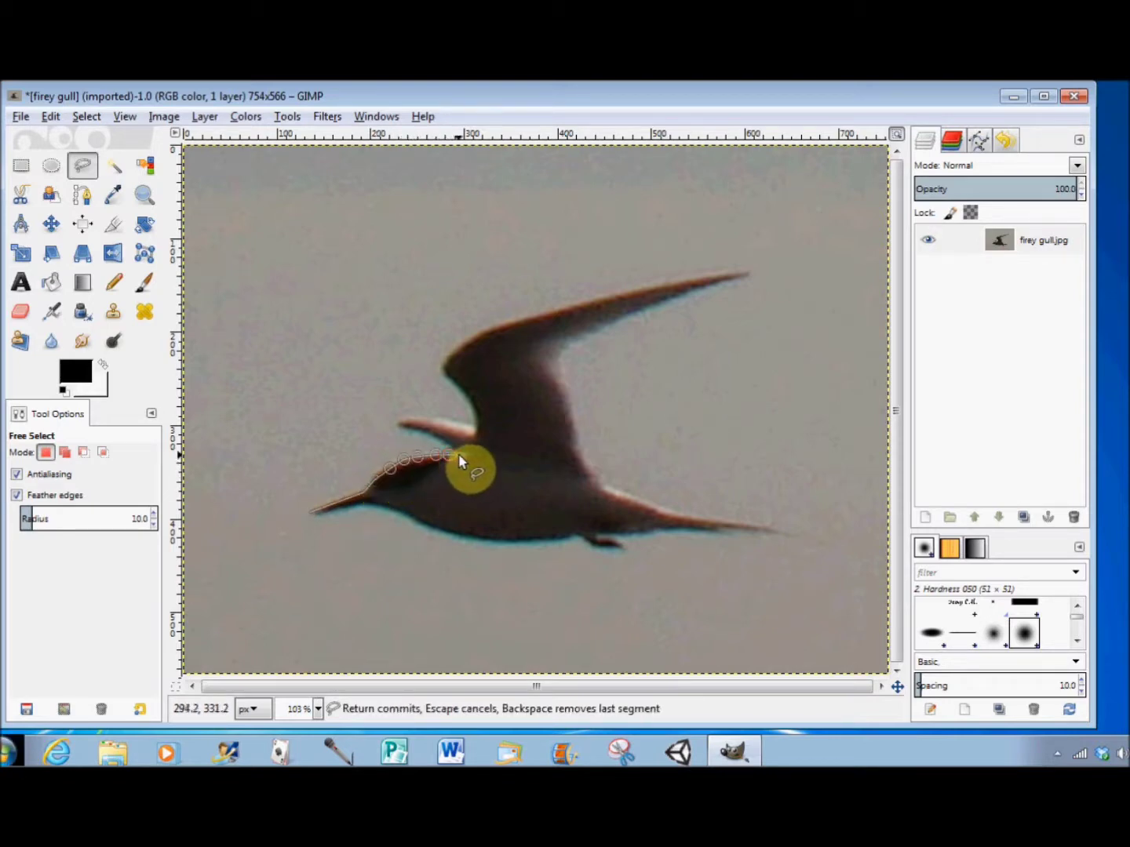
pyautogui.click(462, 452)
pyautogui.click(454, 445)
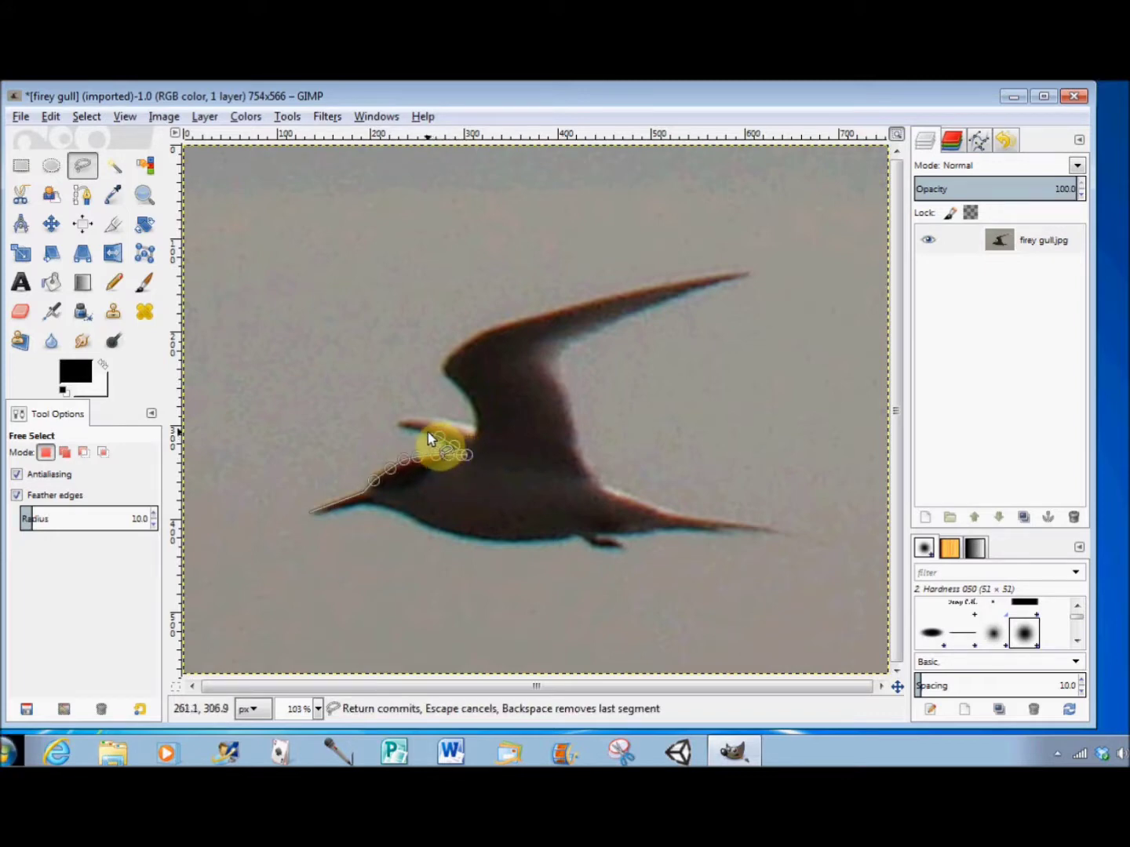
pyautogui.click(425, 435)
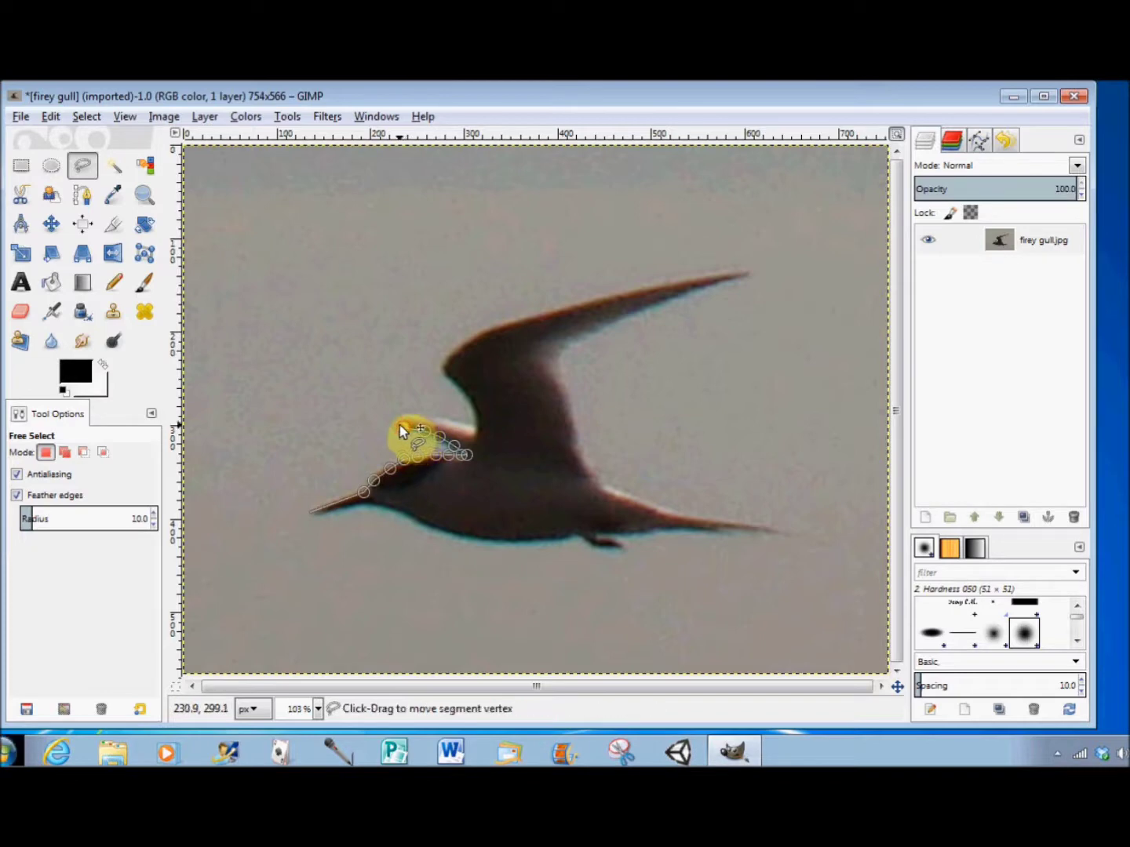
pyautogui.click(399, 422)
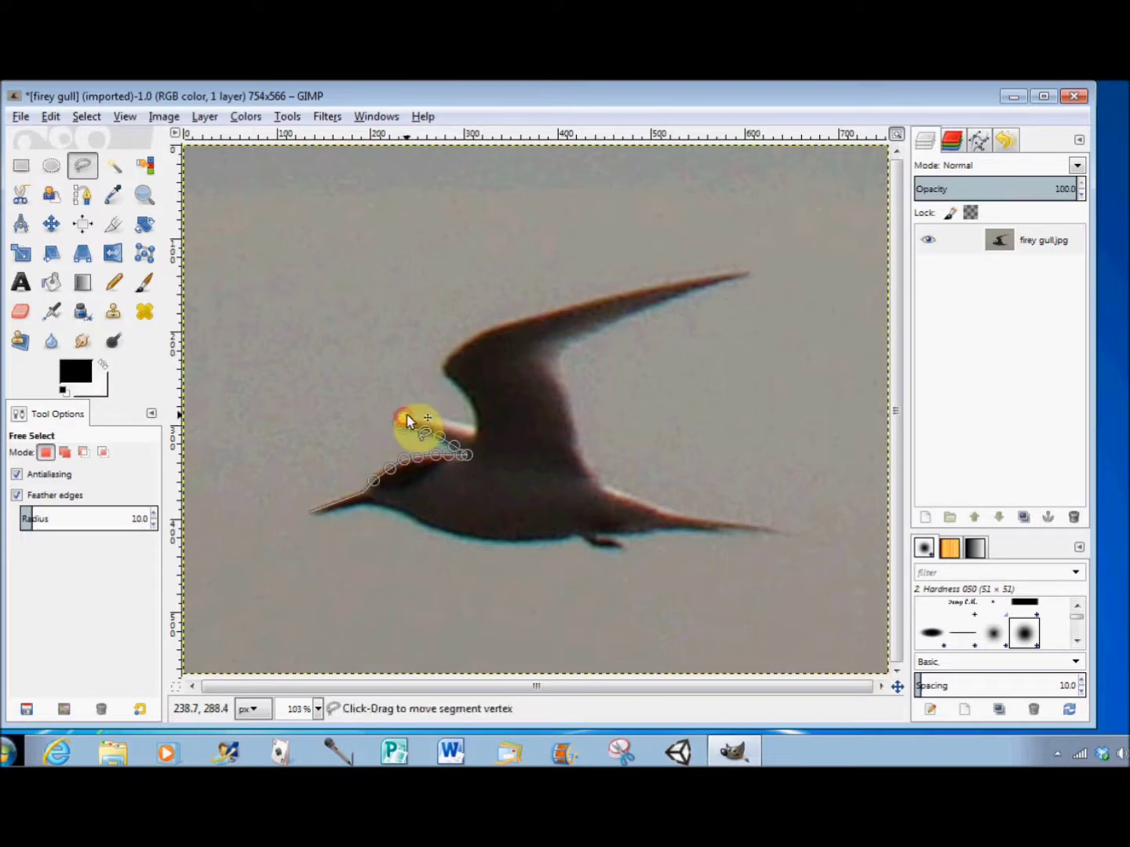
pyautogui.click(414, 418)
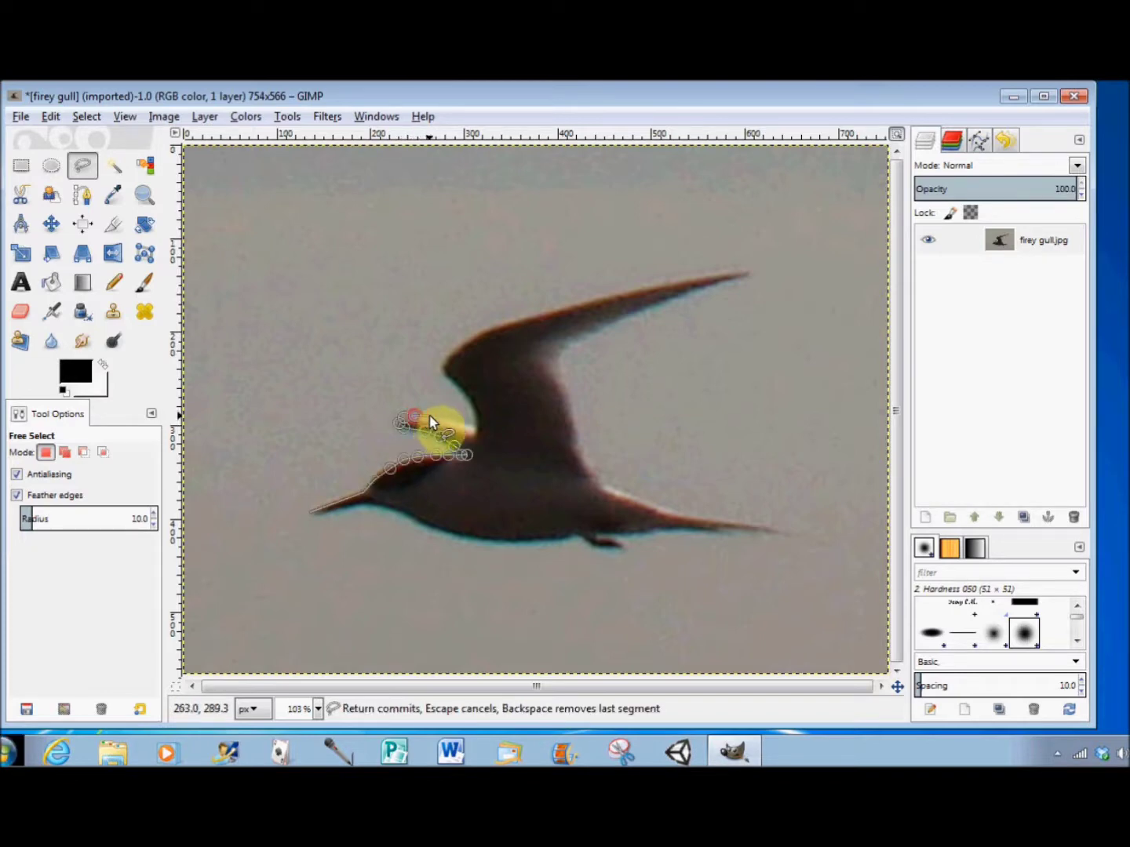
pyautogui.click(432, 416)
pyautogui.click(473, 421)
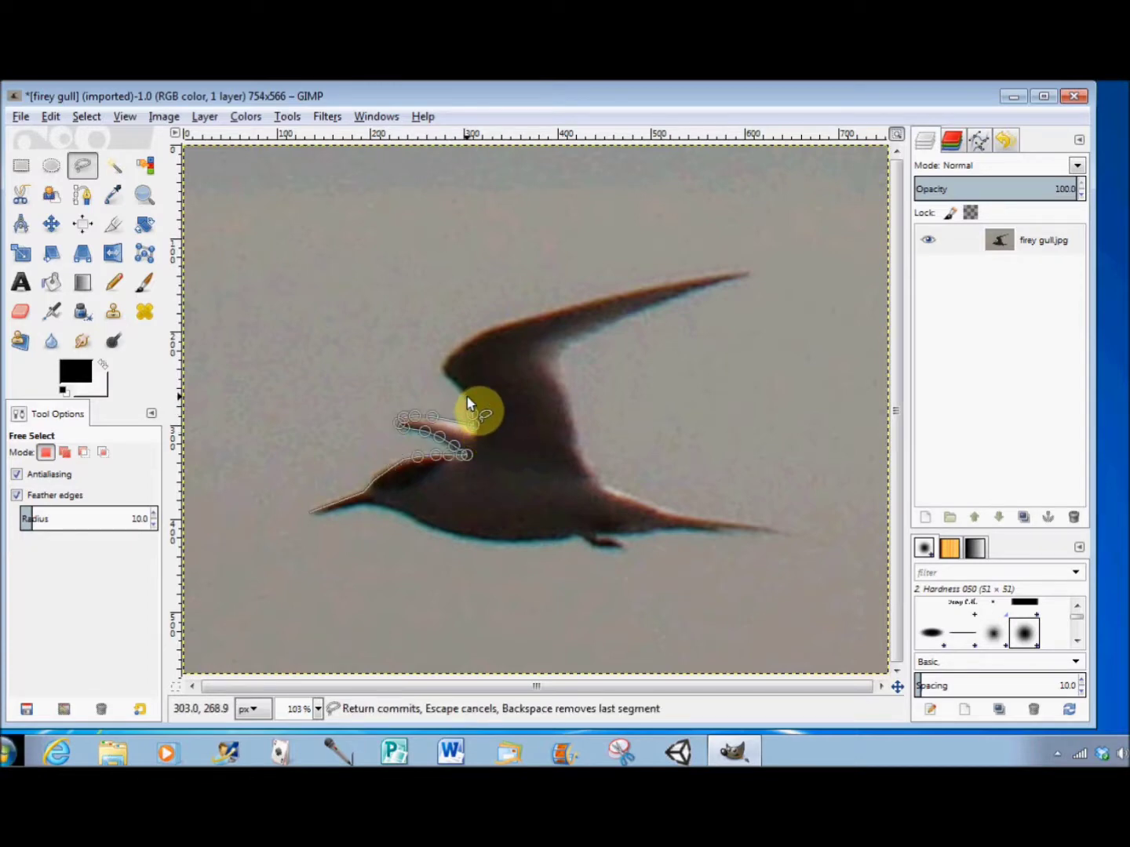
# Trace up the near wing's front edge to the wingtip and back along its underside
pyautogui.click(469, 413)
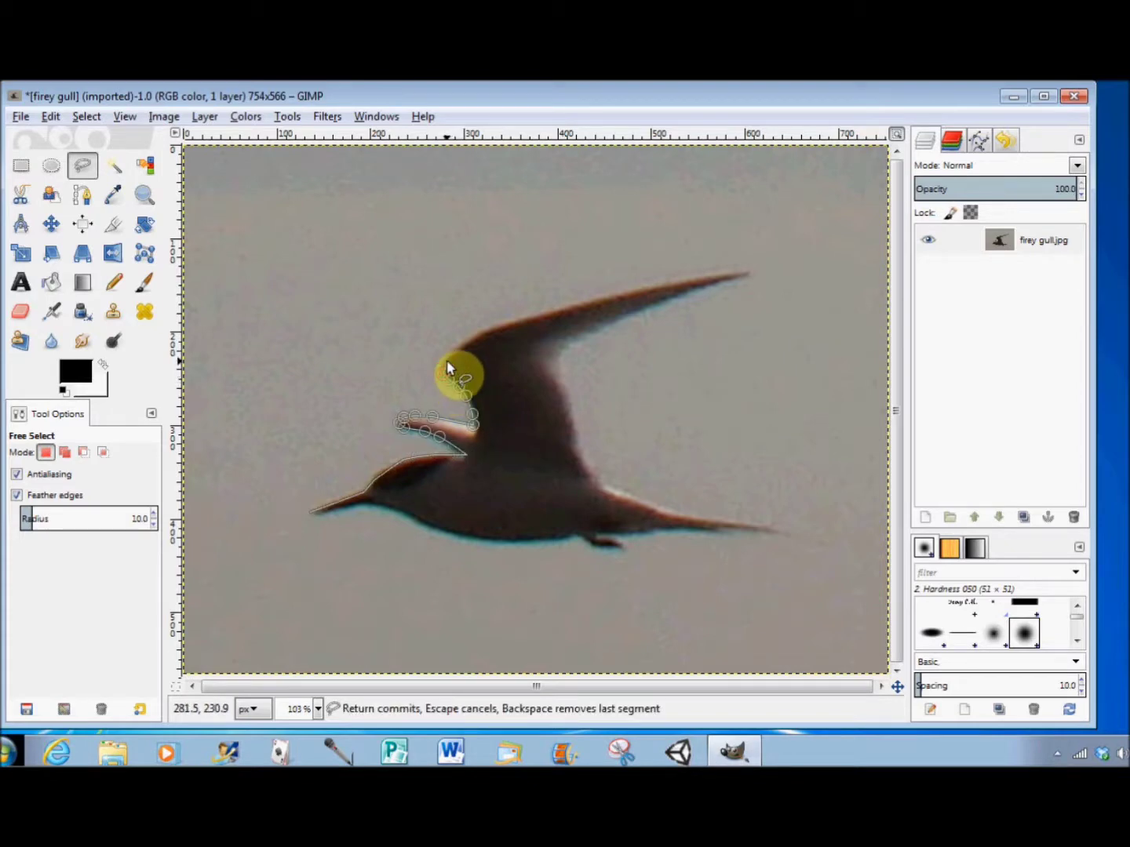
pyautogui.moveTo(447, 368); pyautogui.dragTo(444, 361)
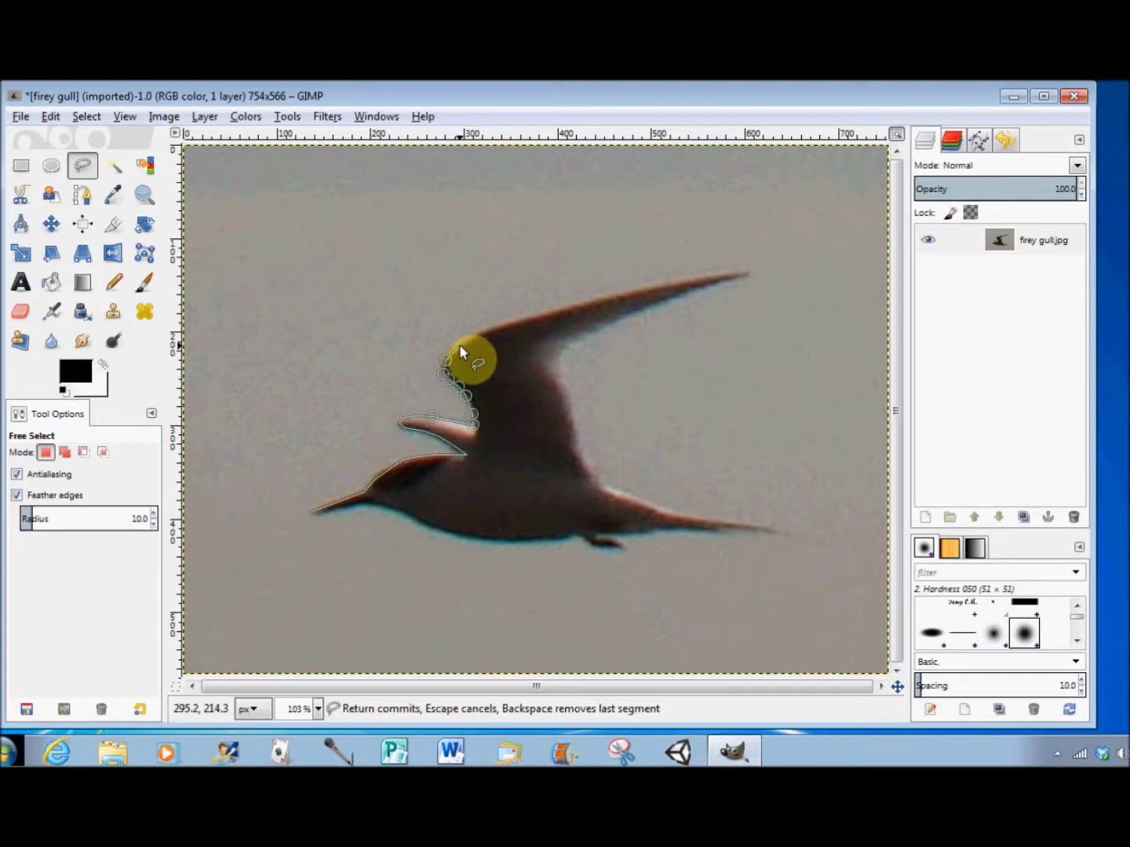
pyautogui.click(460, 346)
pyautogui.click(480, 333)
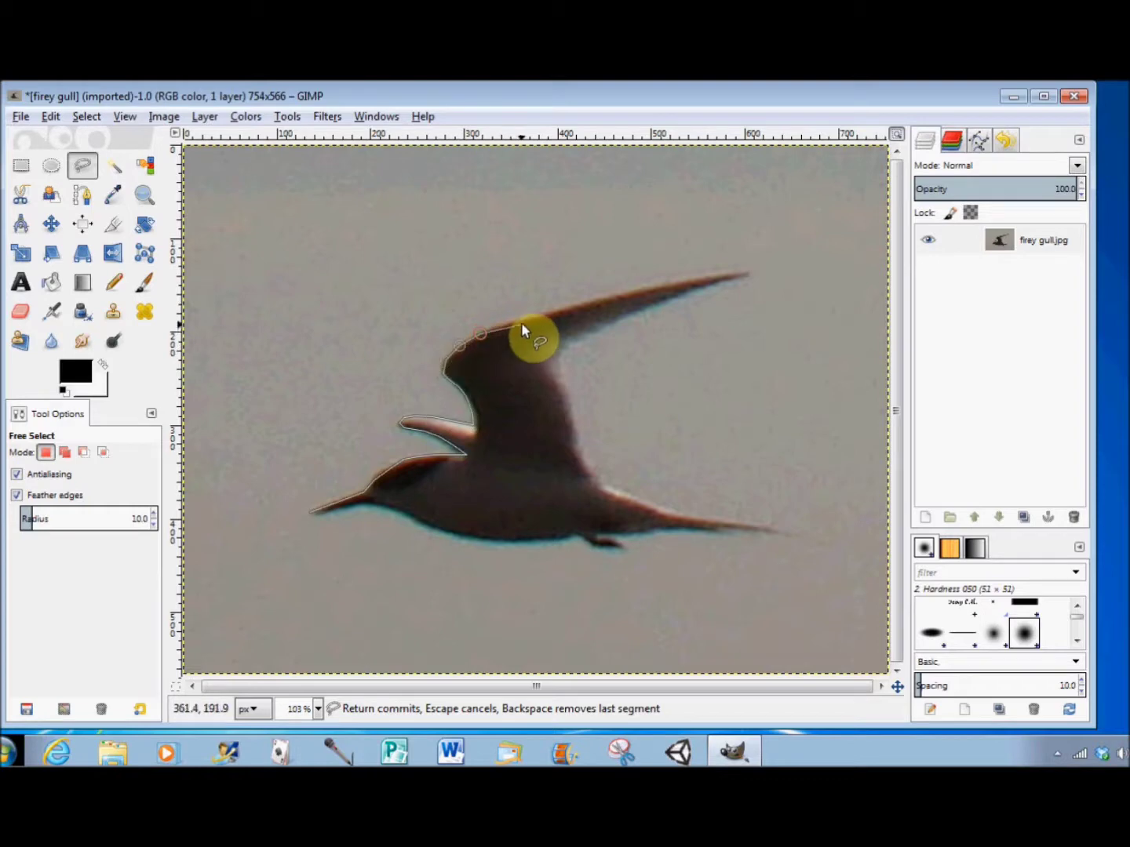
pyautogui.click(603, 298)
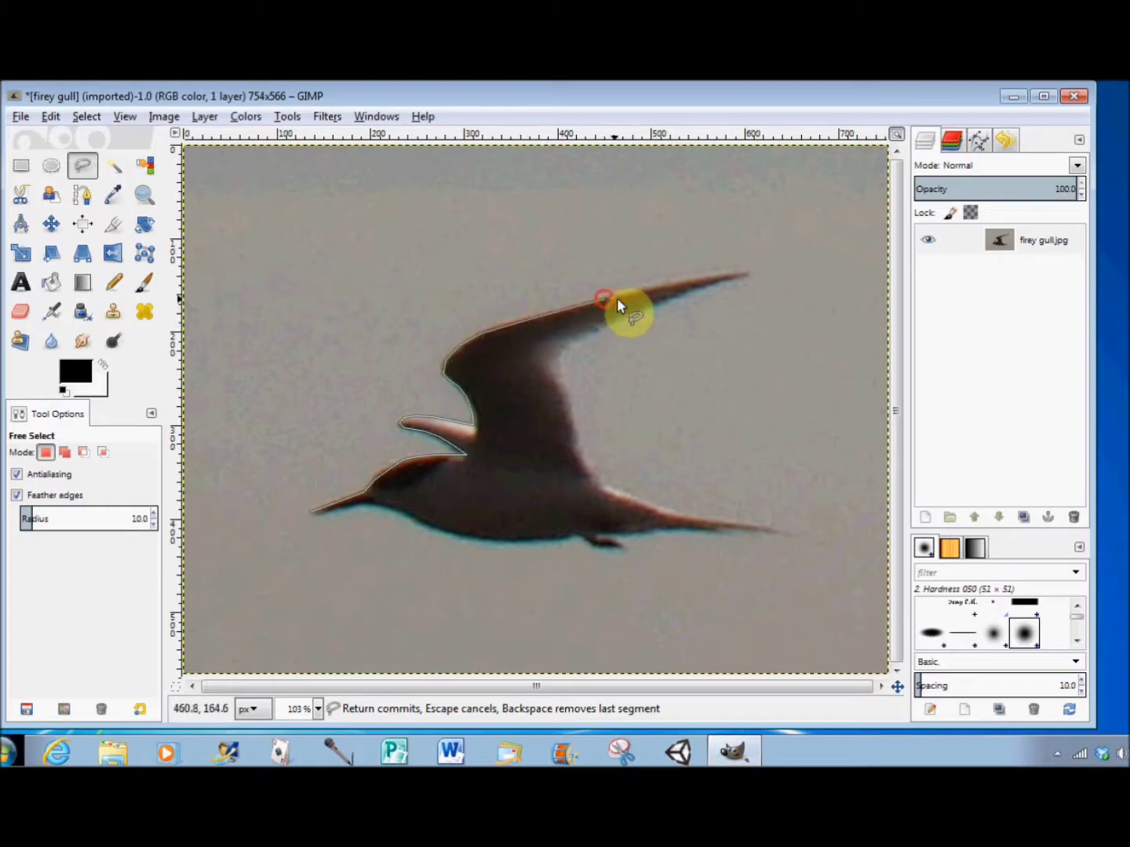
pyautogui.click(748, 275)
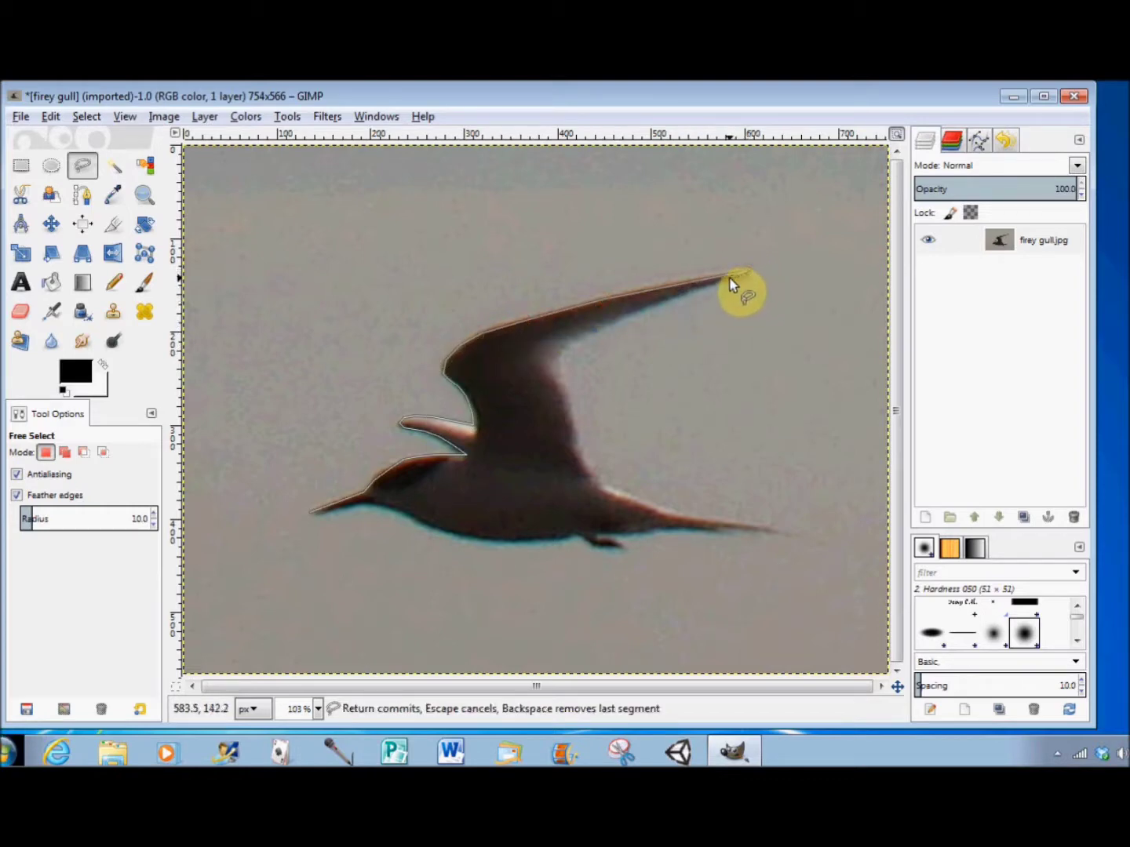
pyautogui.click(614, 322)
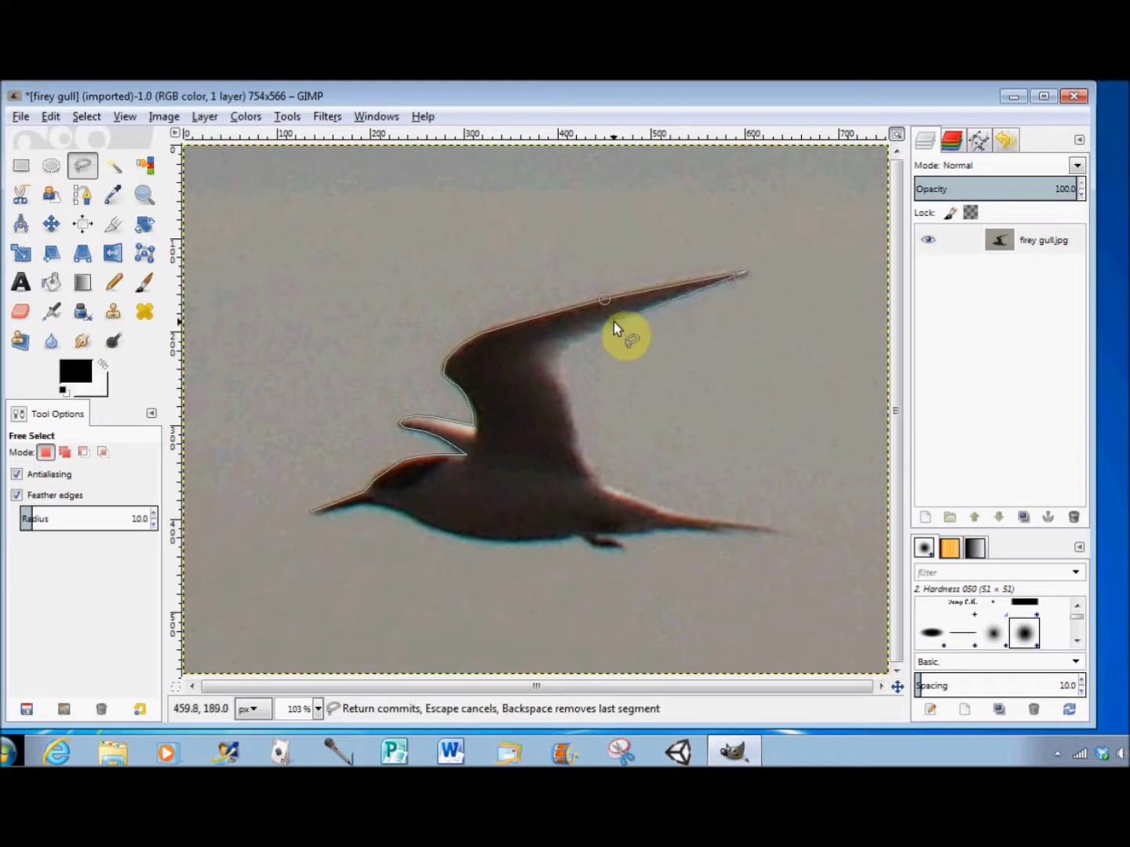
pyautogui.click(564, 347)
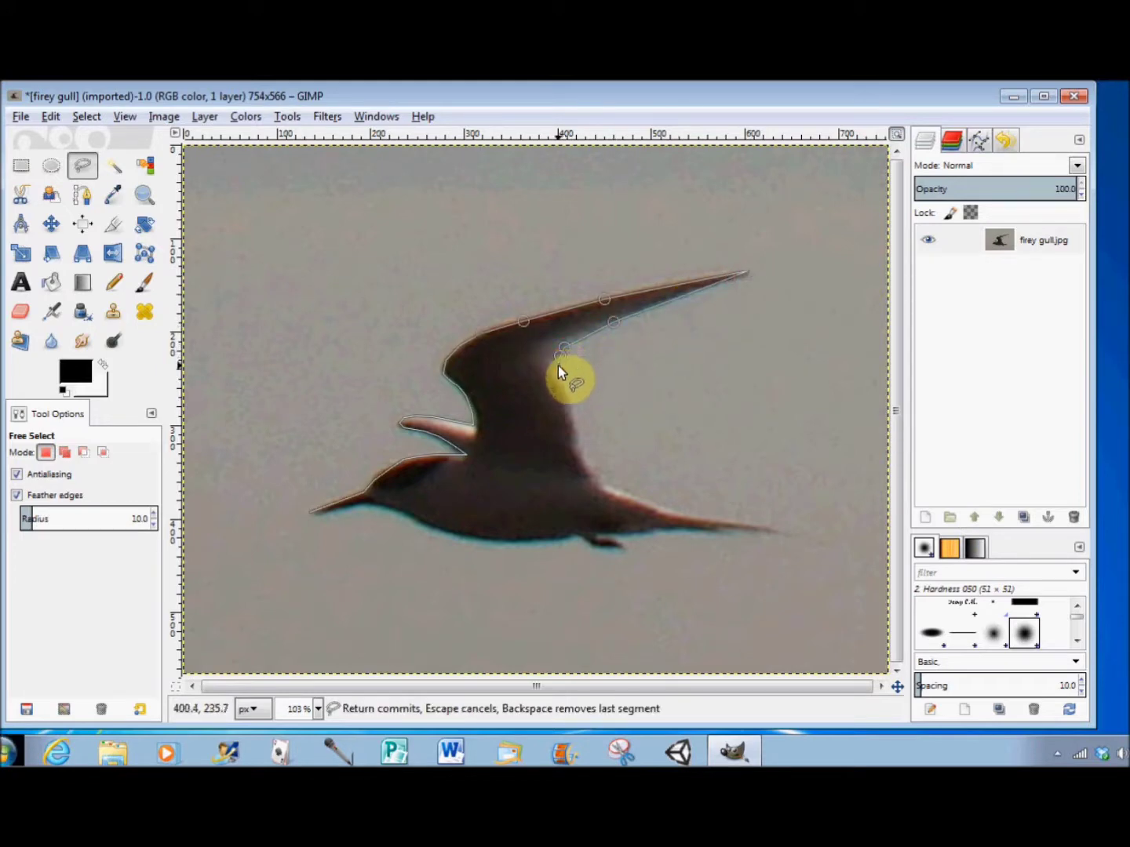
# Continue the outline down the wing's inner edge and along the back to the tail tip
pyautogui.click(557, 364)
pyautogui.click(566, 381)
pyautogui.click(572, 403)
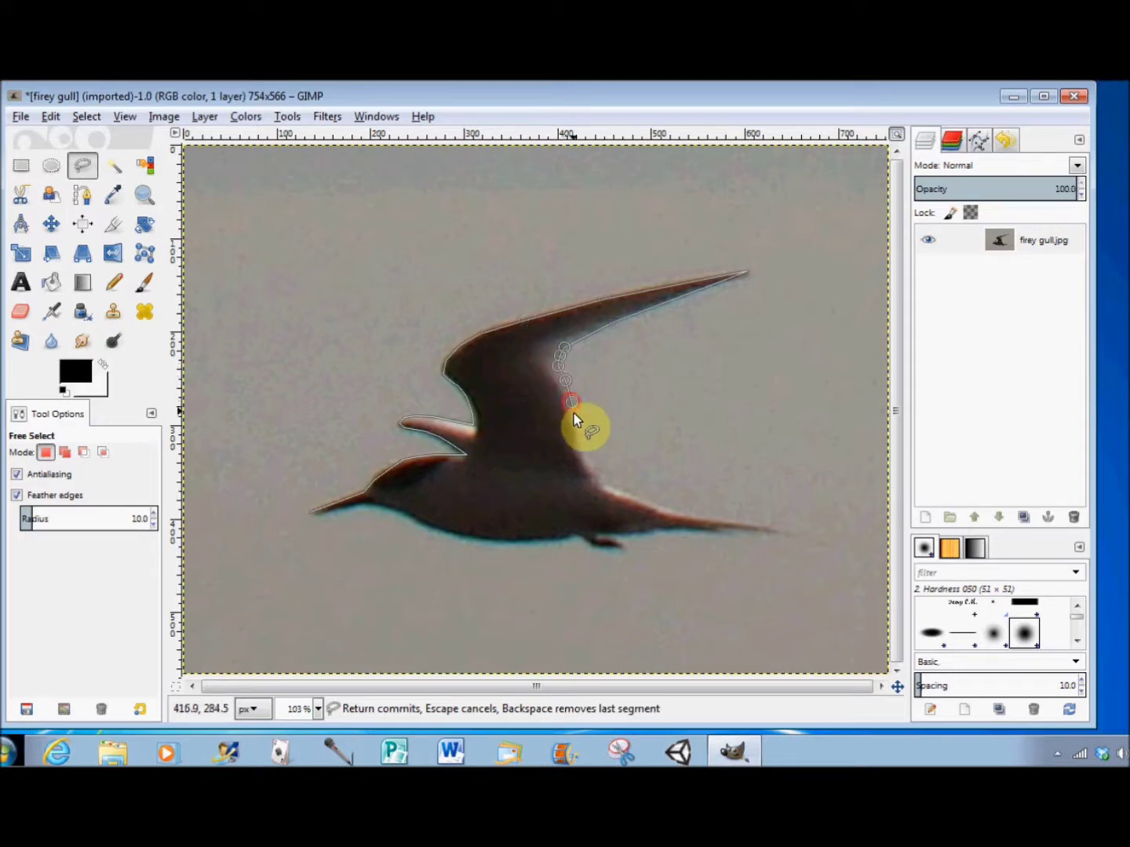
pyautogui.click(583, 466)
pyautogui.click(595, 478)
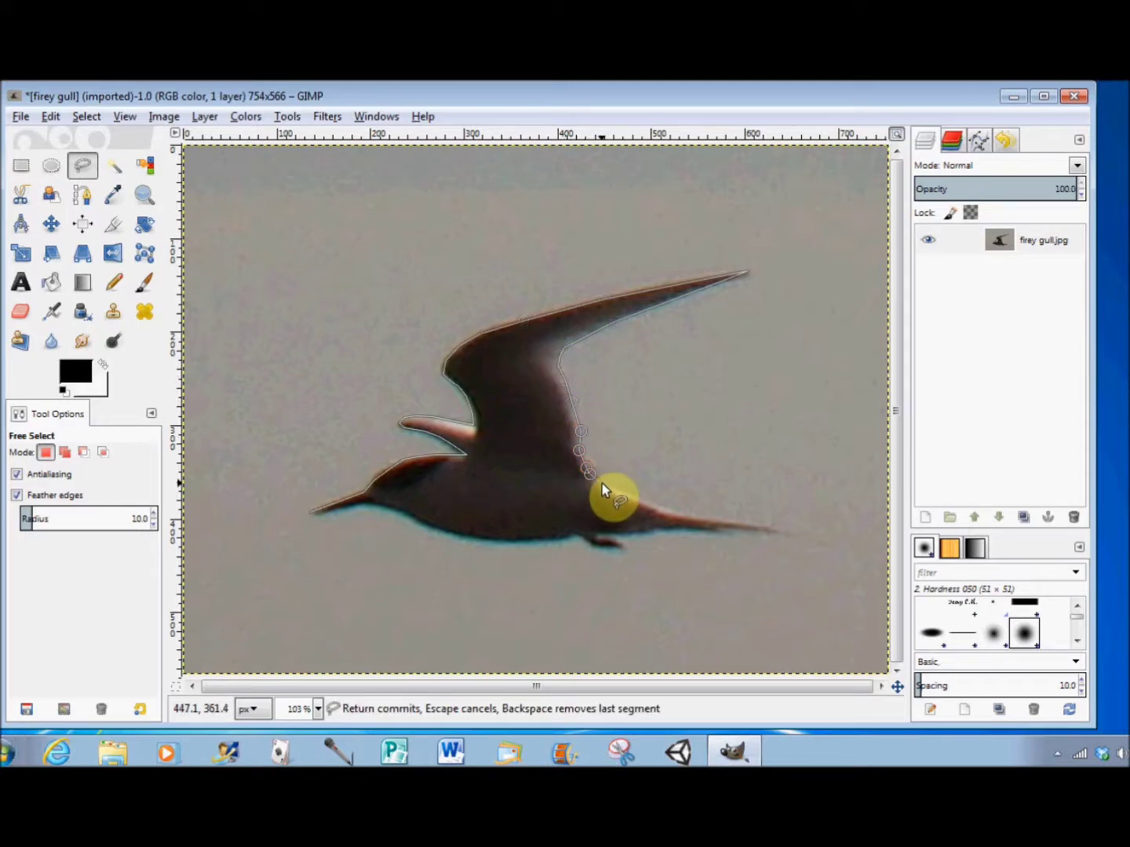
pyautogui.click(665, 509)
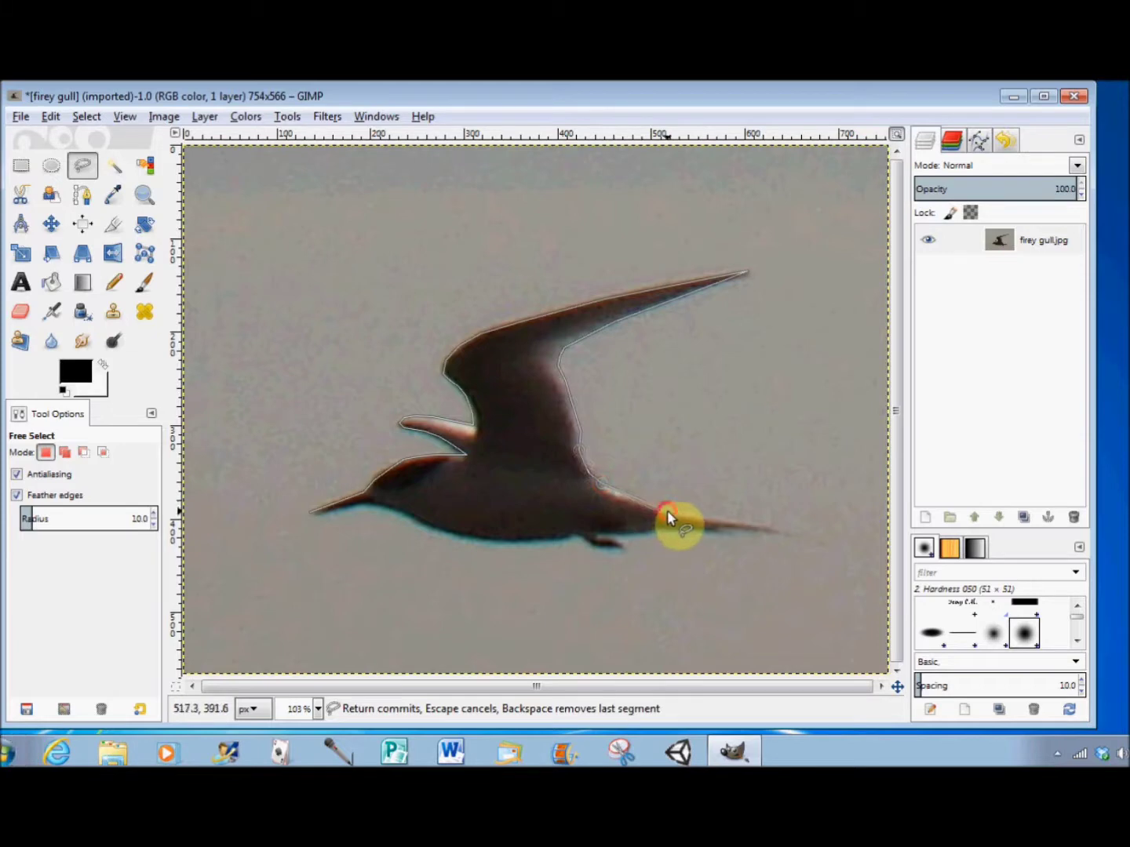
pyautogui.click(811, 532)
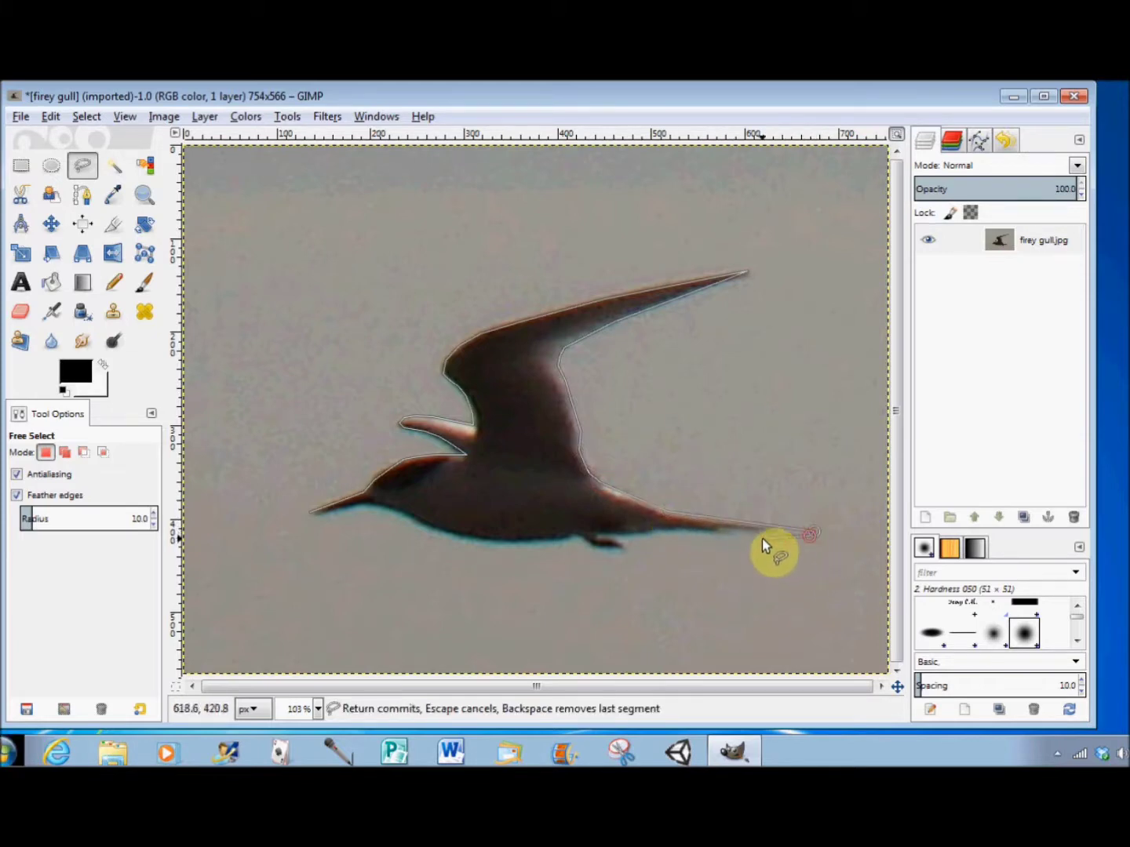
# Trace back along the tail underside and belly to the beak, closing the selection
pyautogui.click(720, 531)
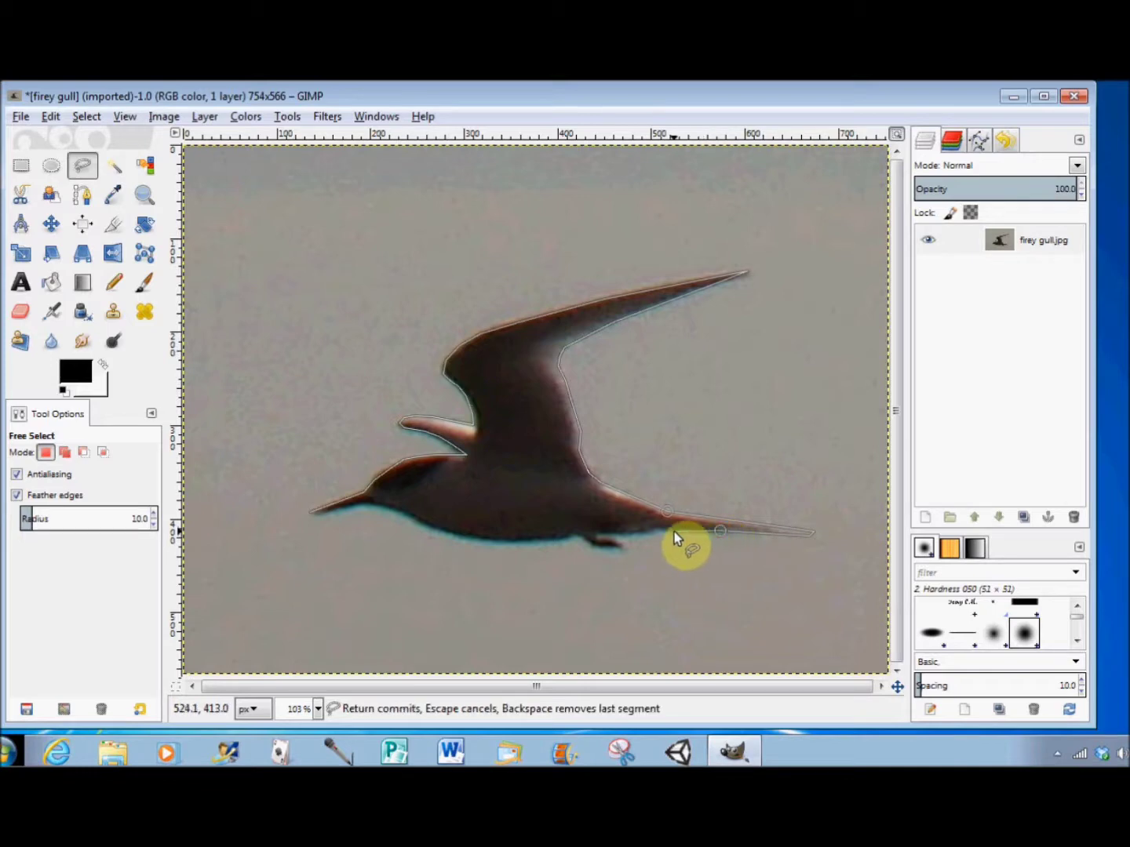
pyautogui.click(674, 532)
pyautogui.click(652, 533)
pyautogui.click(596, 533)
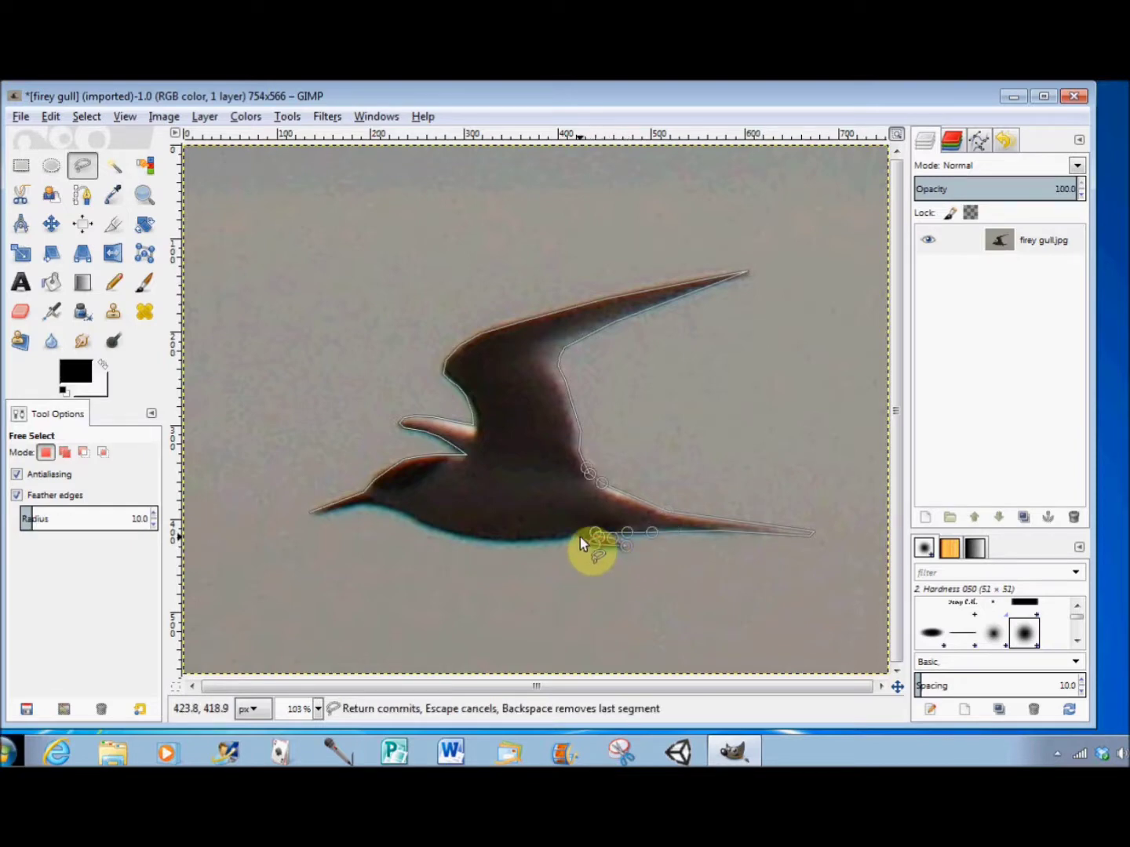
pyautogui.click(579, 539)
pyautogui.click(565, 537)
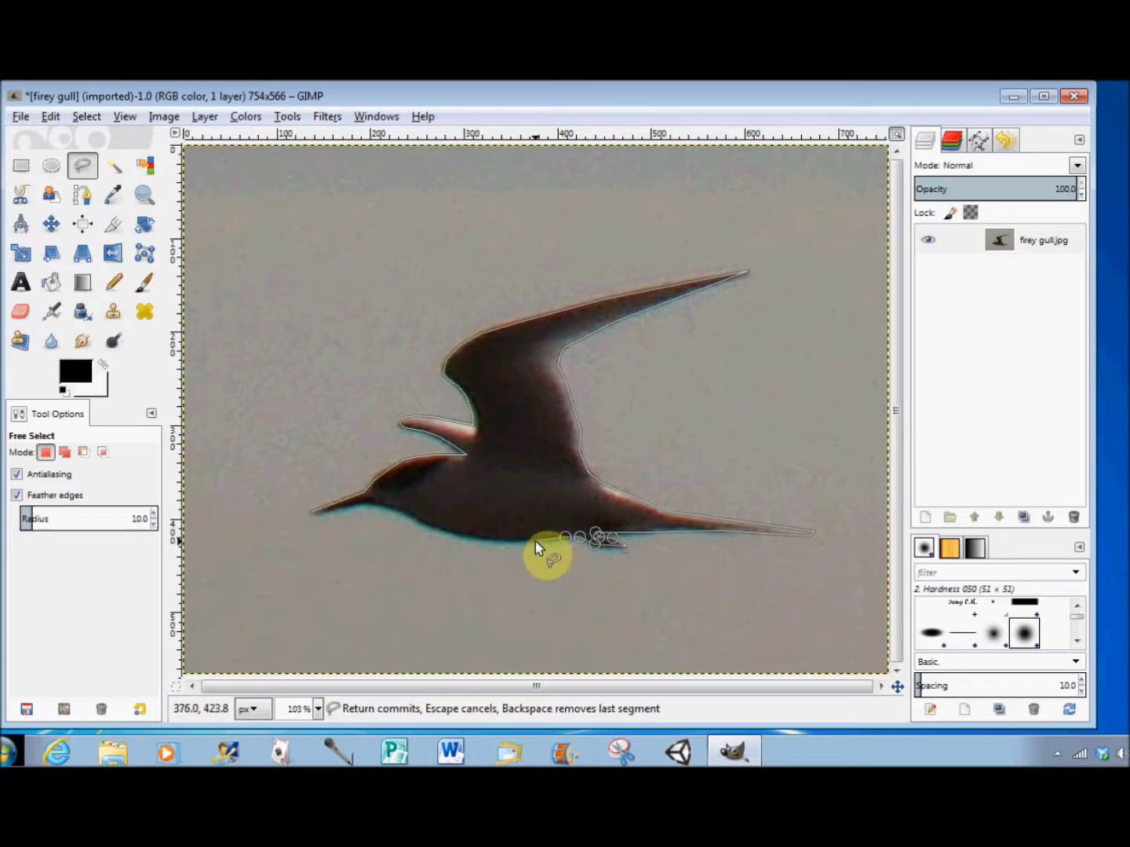
pyautogui.click(534, 542)
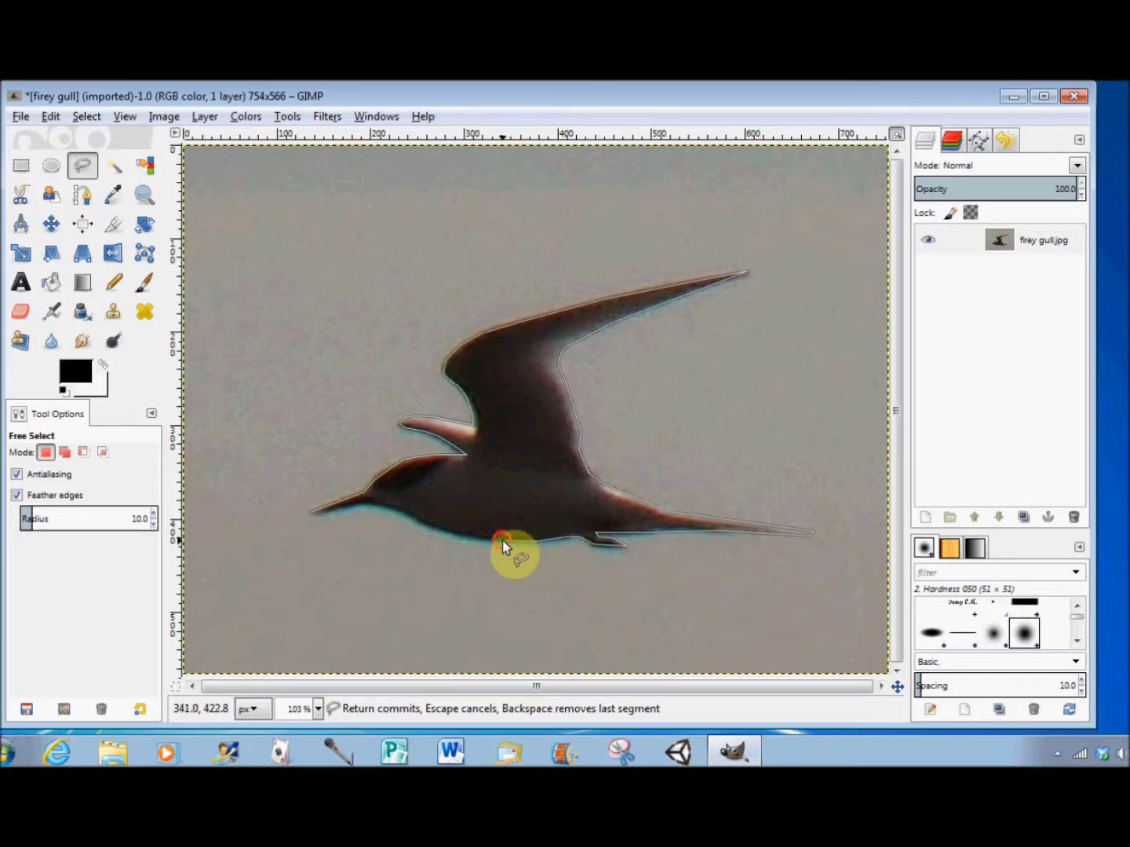
pyautogui.click(503, 540)
pyautogui.click(468, 538)
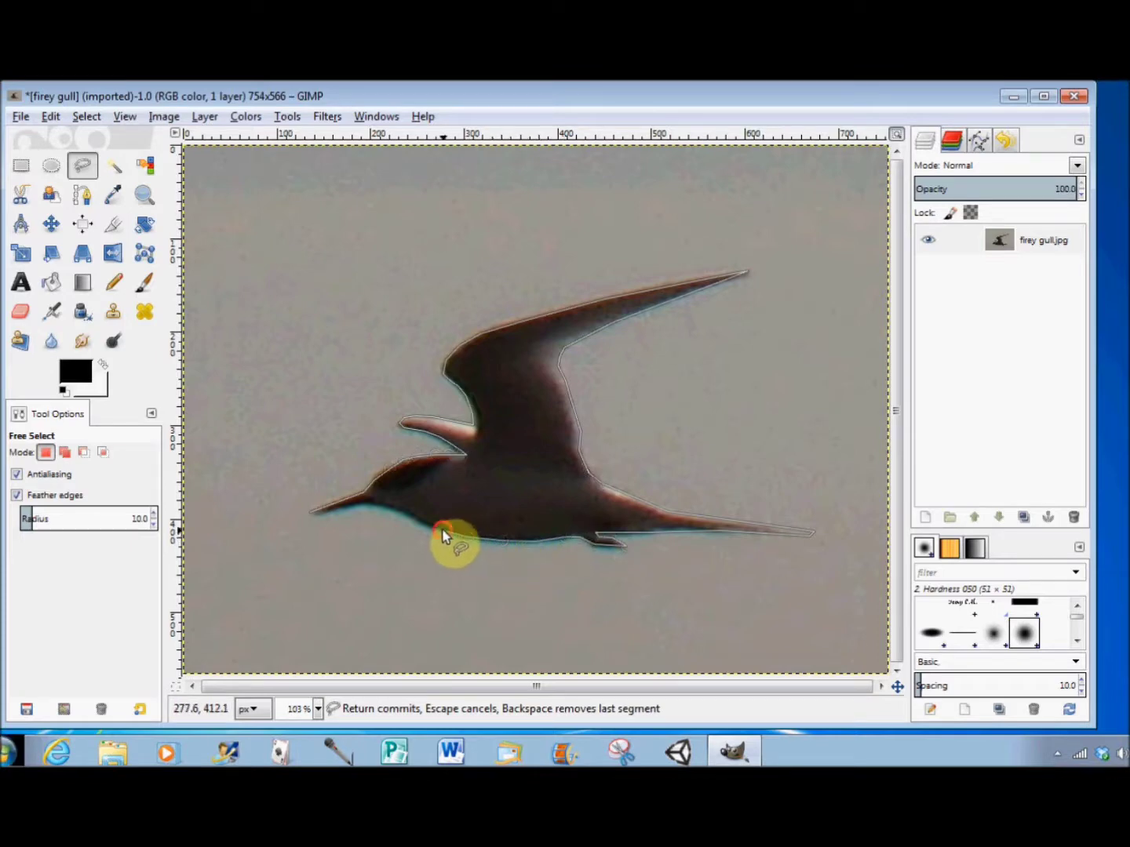
pyautogui.click(423, 521)
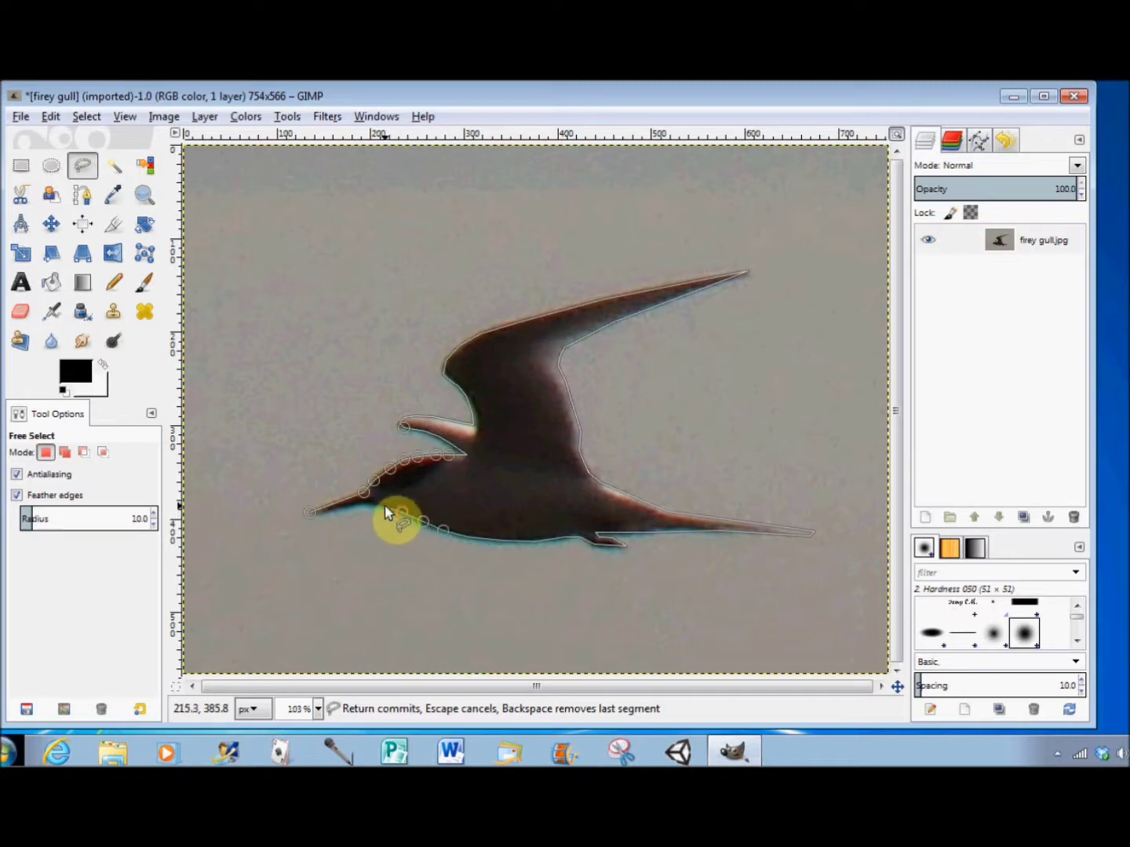
pyautogui.click(383, 506)
pyautogui.click(364, 507)
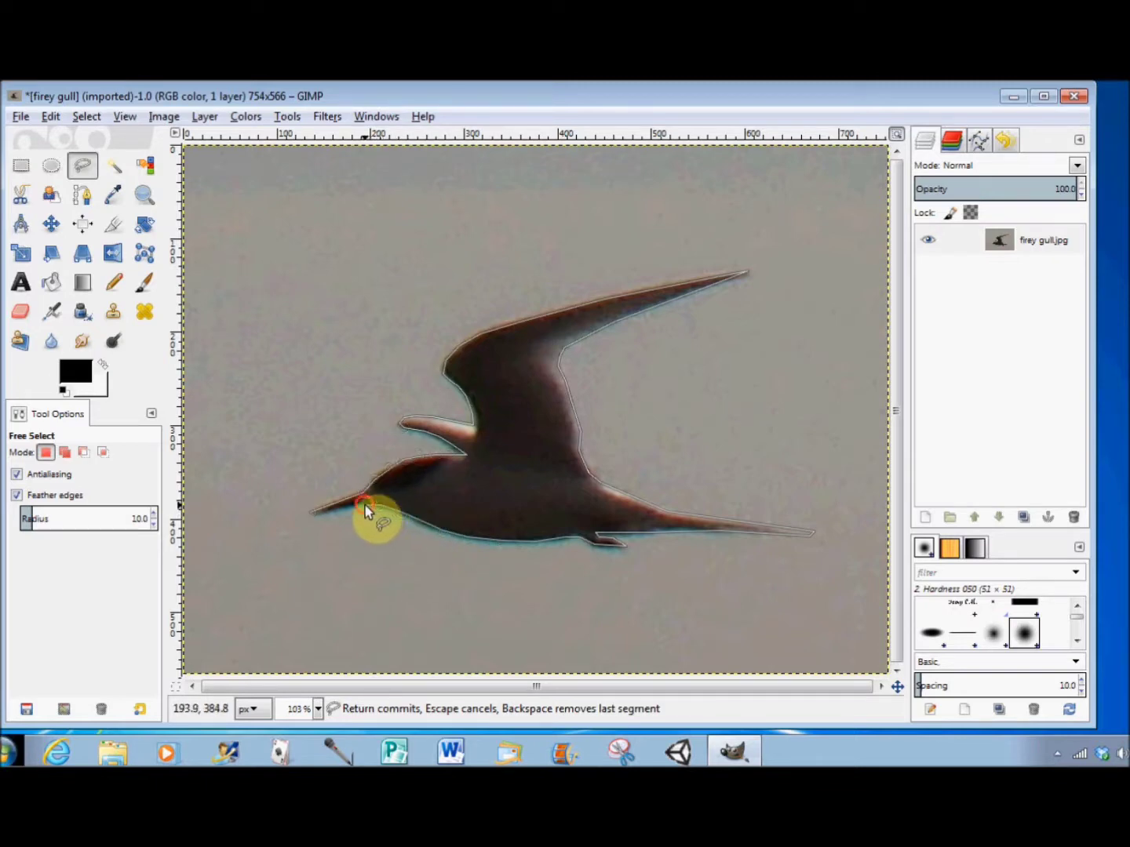
pyautogui.click(308, 515)
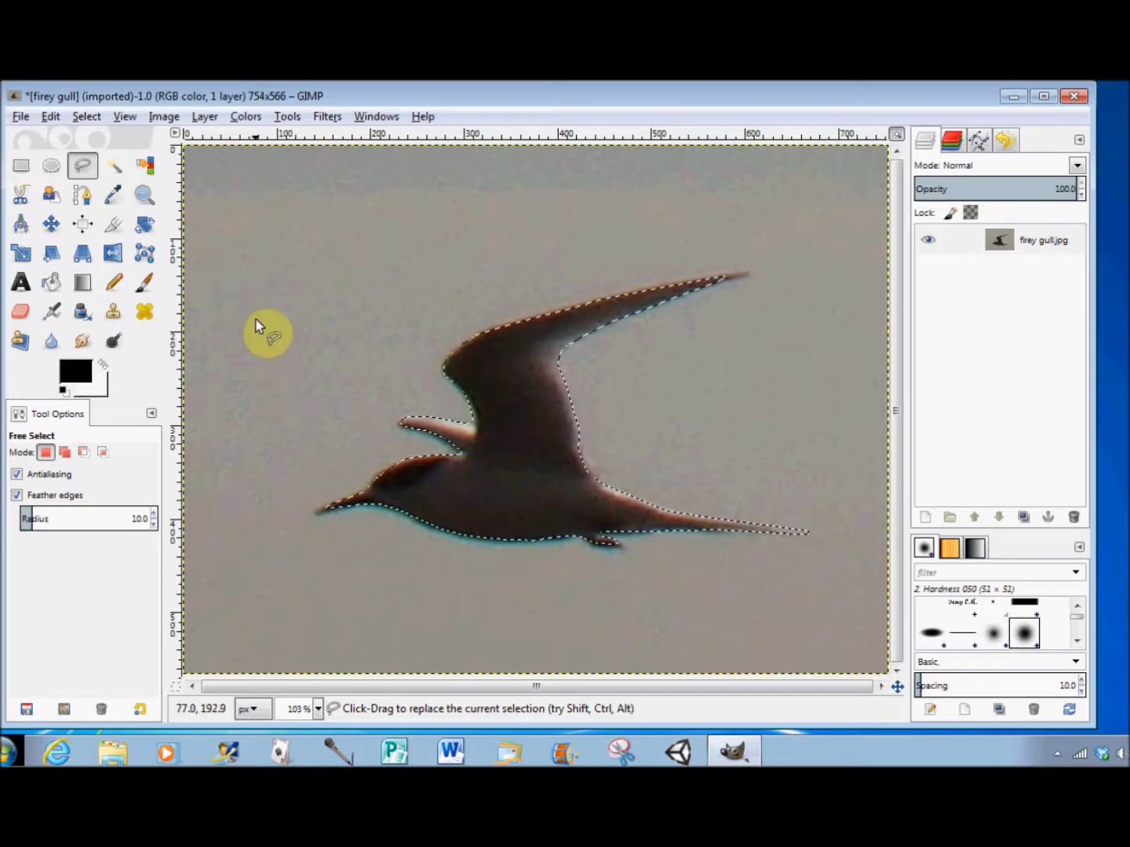
# Invert the selection, delete the grey sky, then select none
pyautogui.click(89, 119)
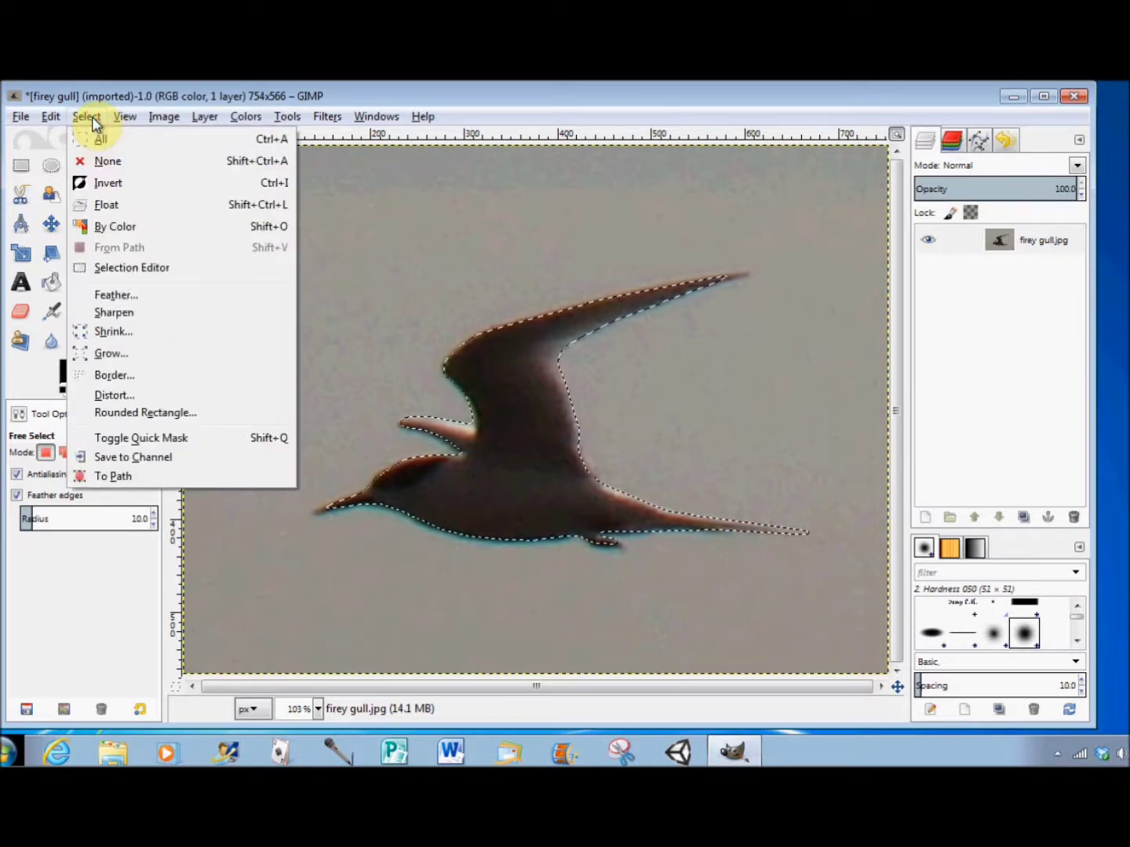
pyautogui.click(97, 184)
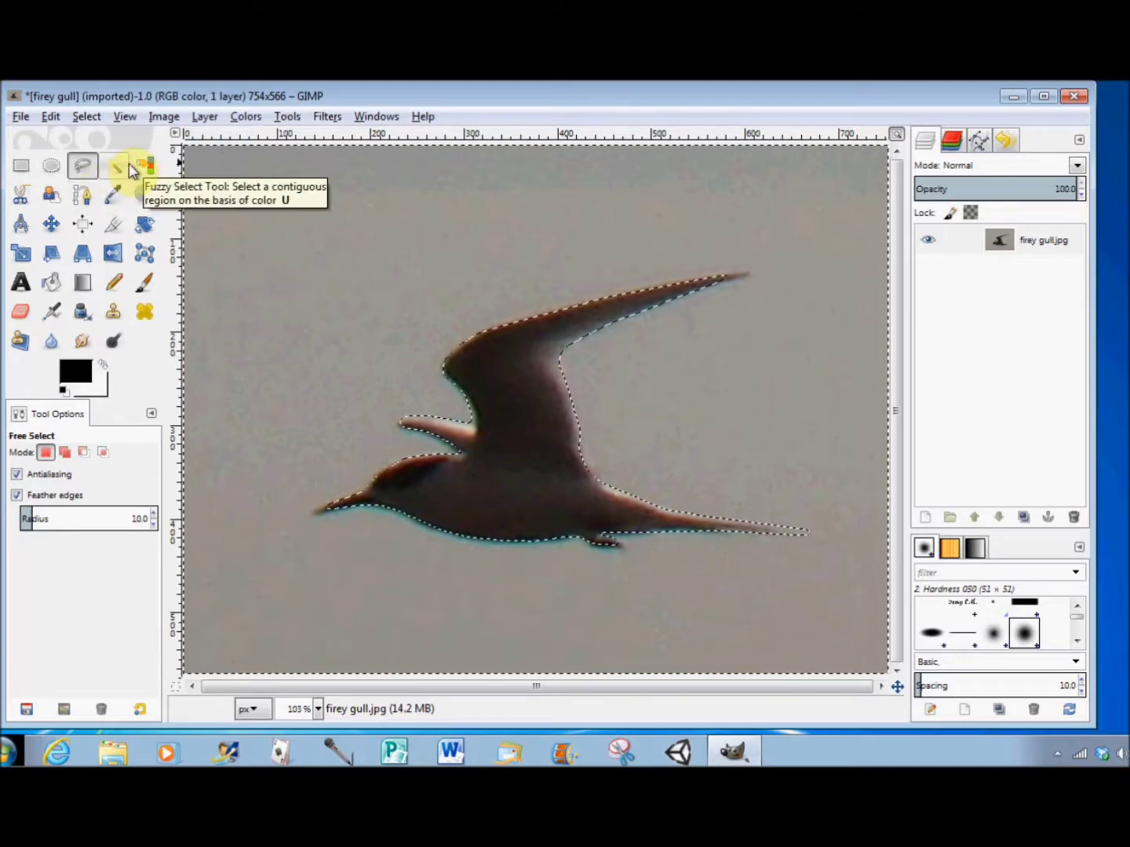
pyautogui.press('Delete')
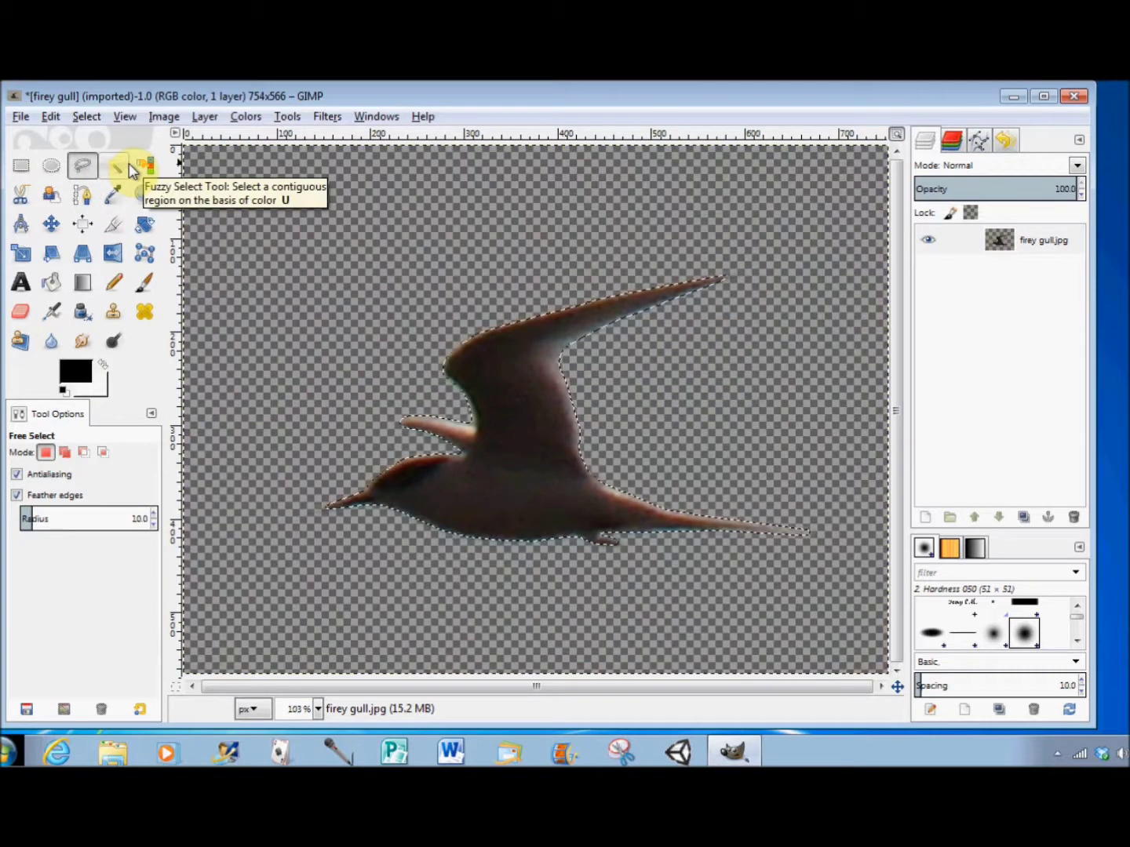
pyautogui.click(84, 119)
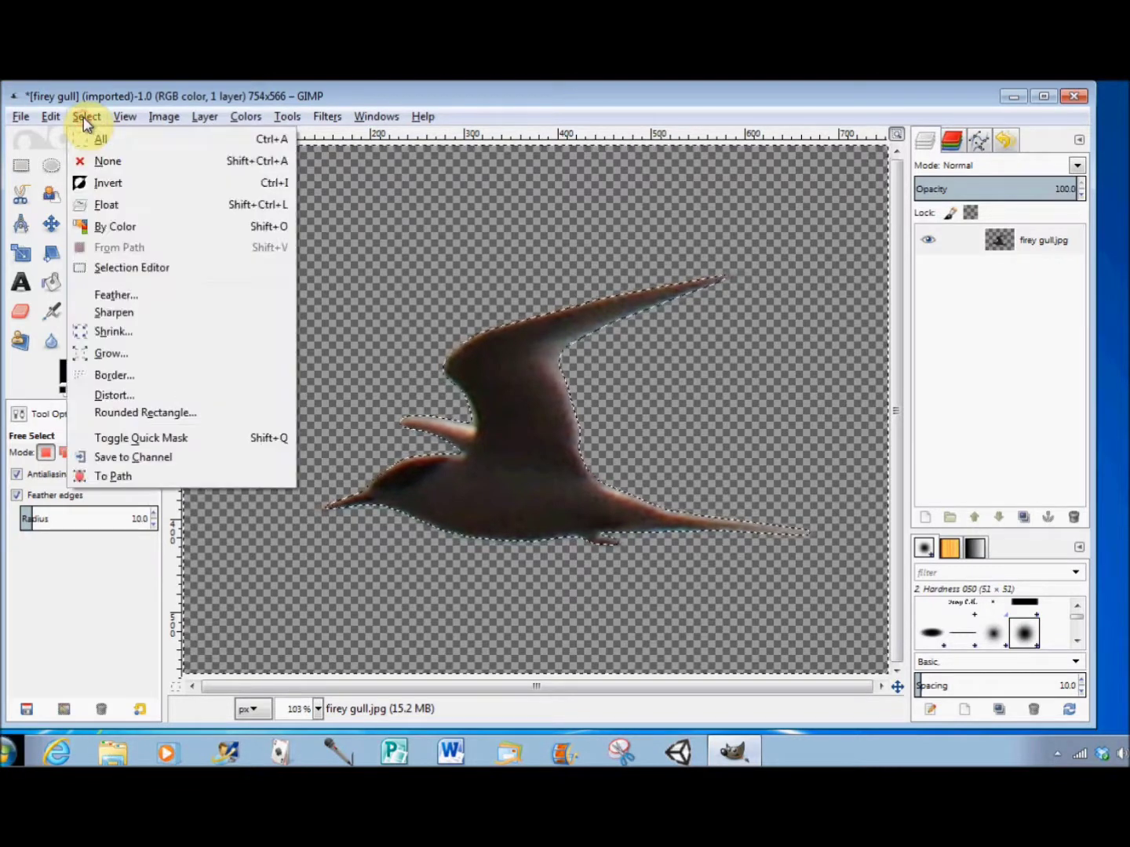
pyautogui.click(104, 164)
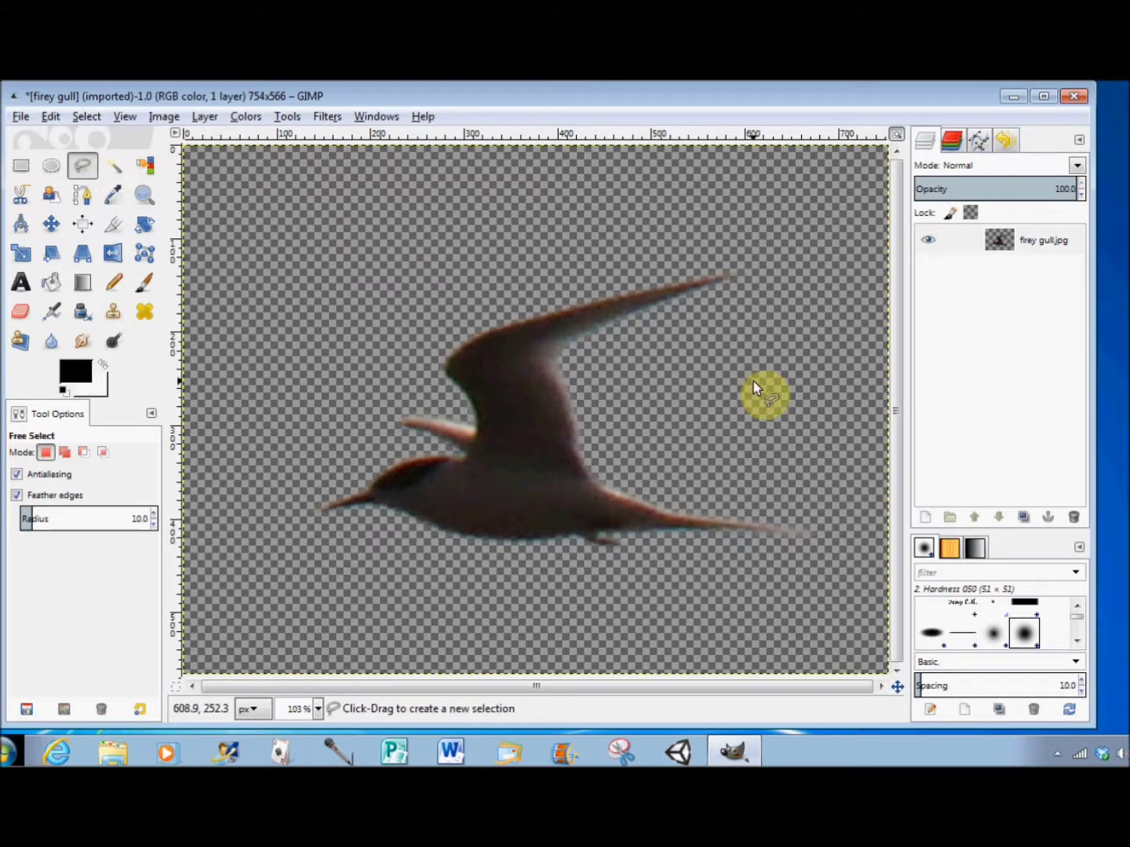
# Duplicate the cut-out gull layer and launch Alpha to Logo > Alien Glow on it
pyautogui.click(1022, 519)
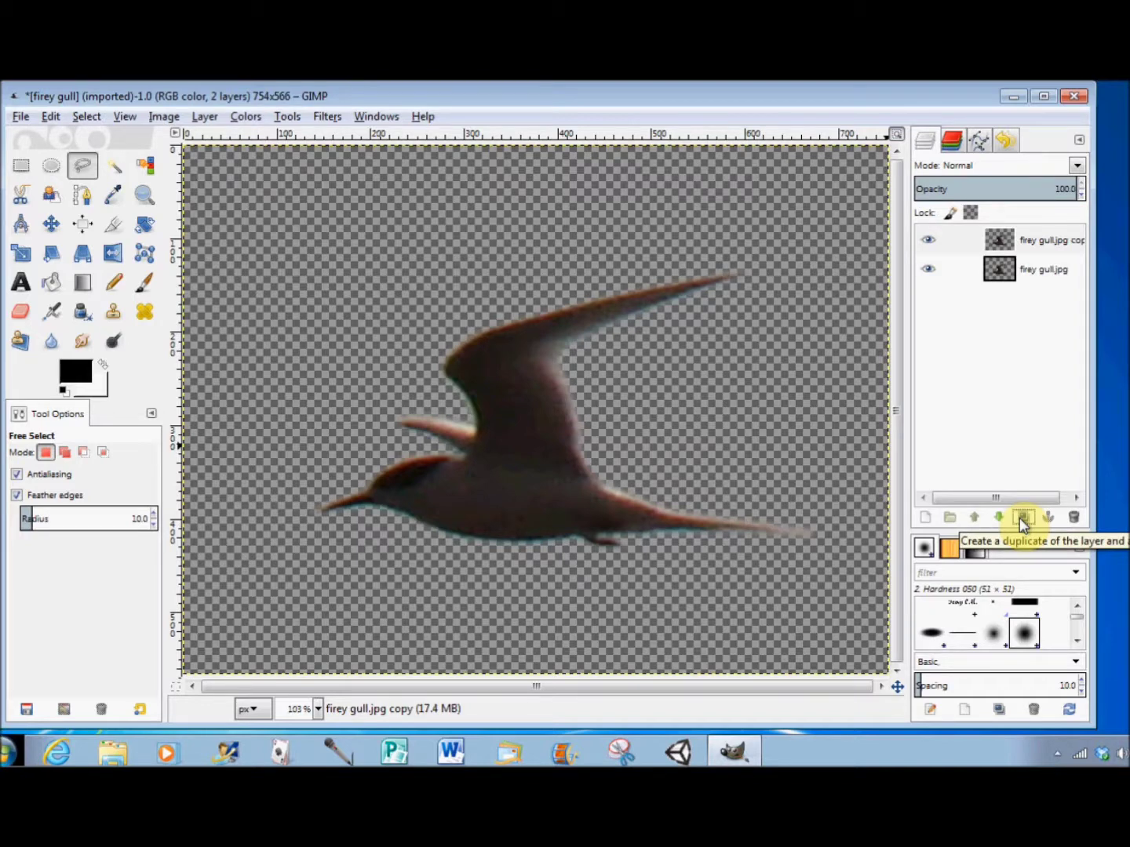
pyautogui.click(328, 118)
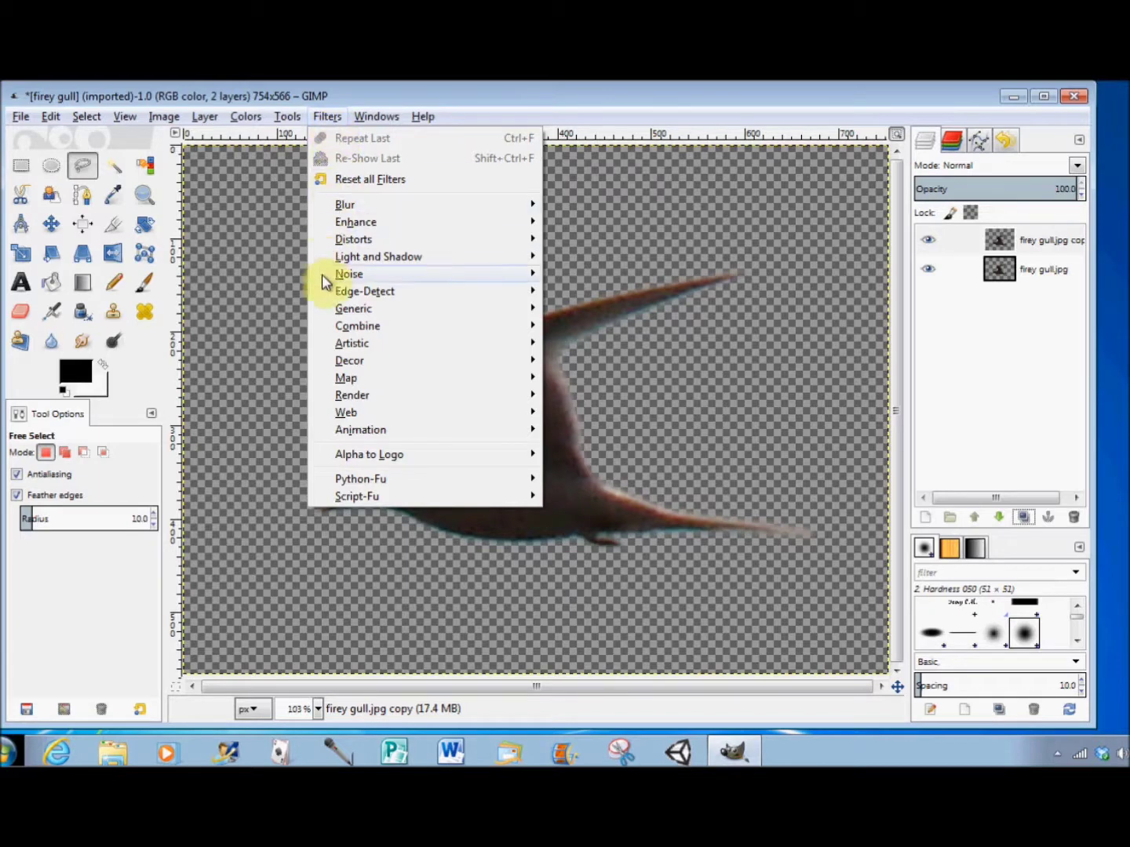
pyautogui.moveTo(345, 456)
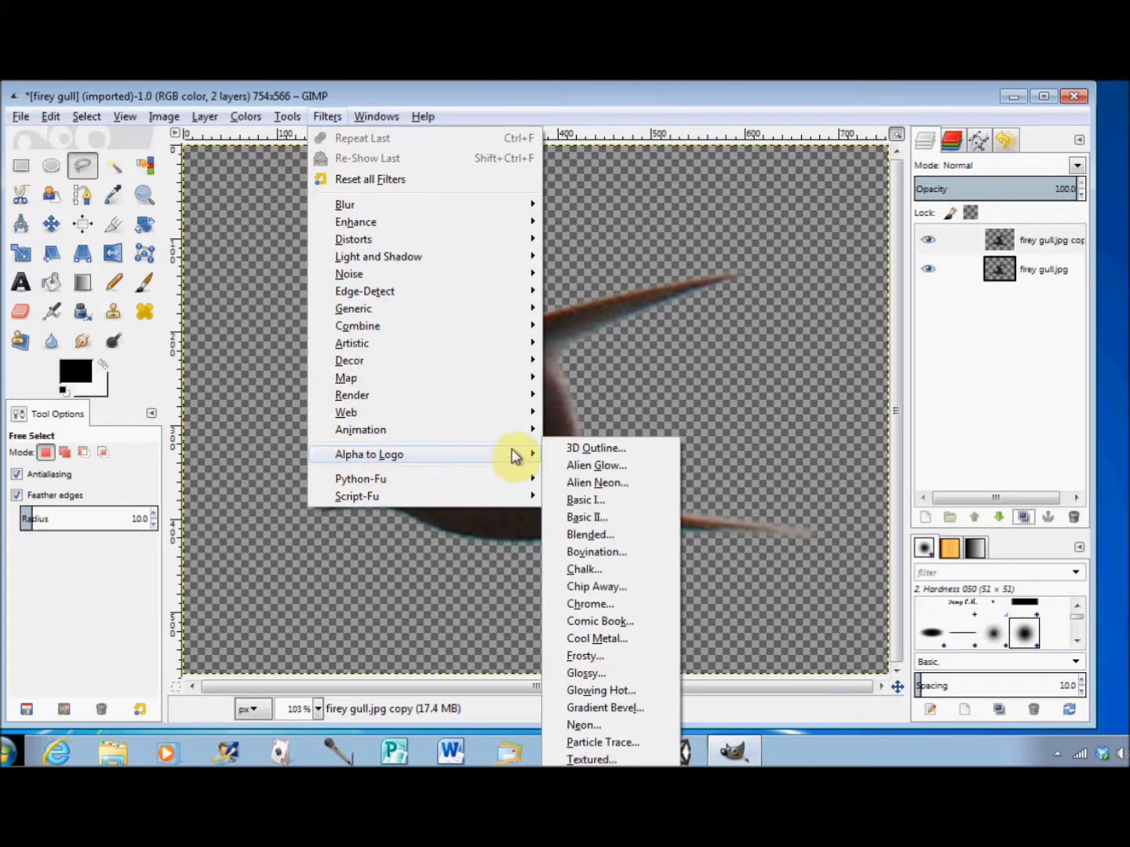
pyautogui.click(575, 464)
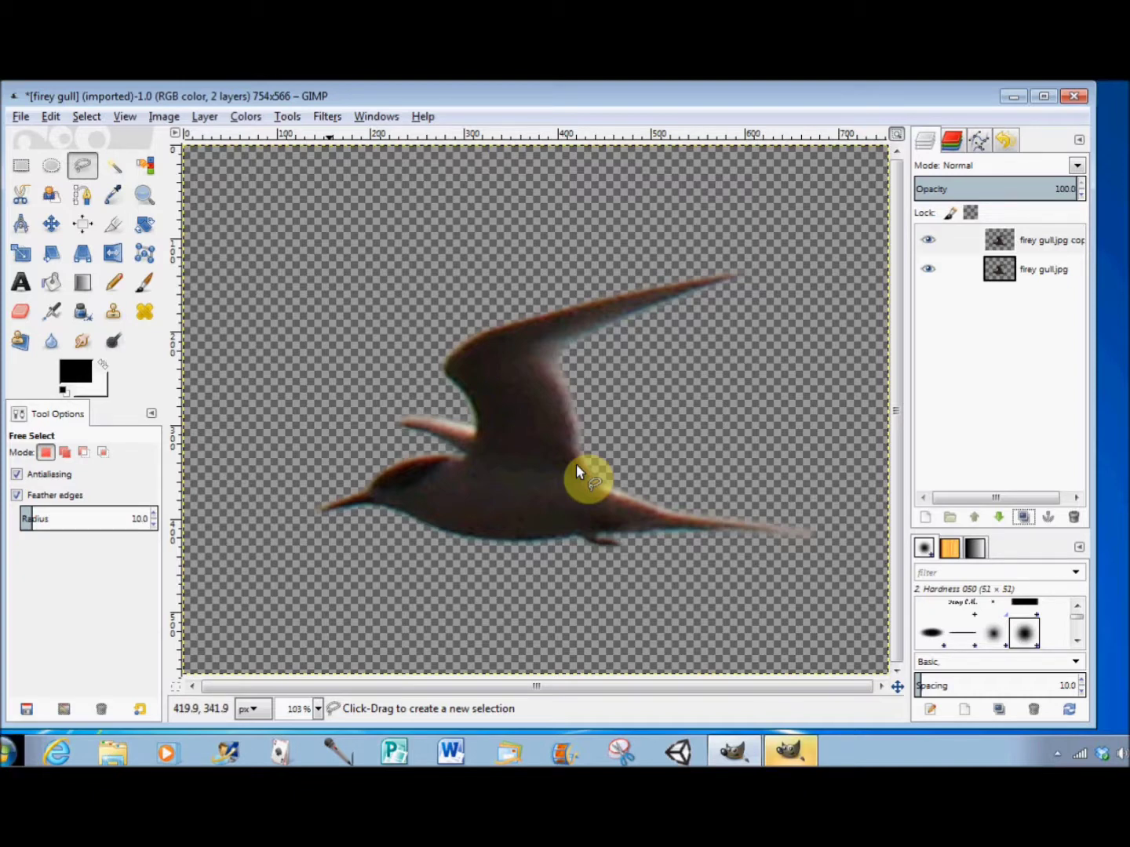
pyautogui.click(792, 746)
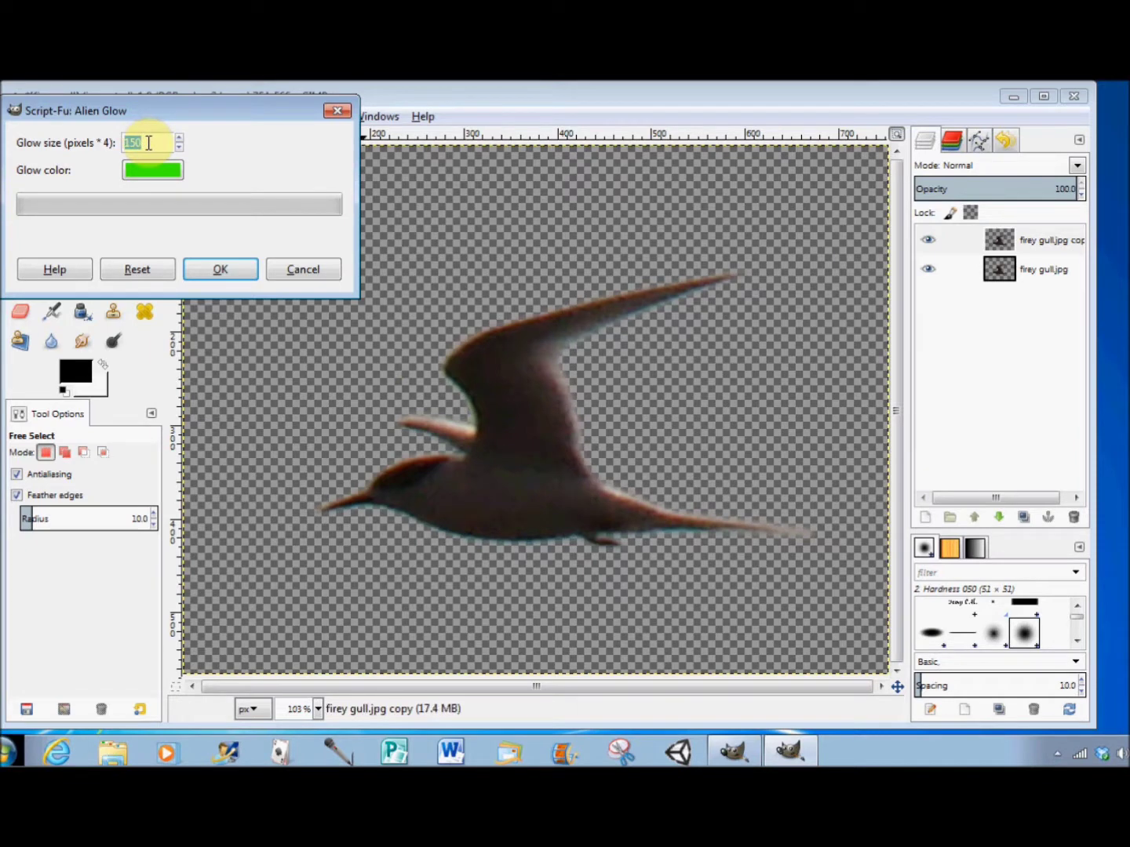
# Run Alien Glow with glow size 400 and pure red (ff0000) glow colour
pyautogui.write('400')
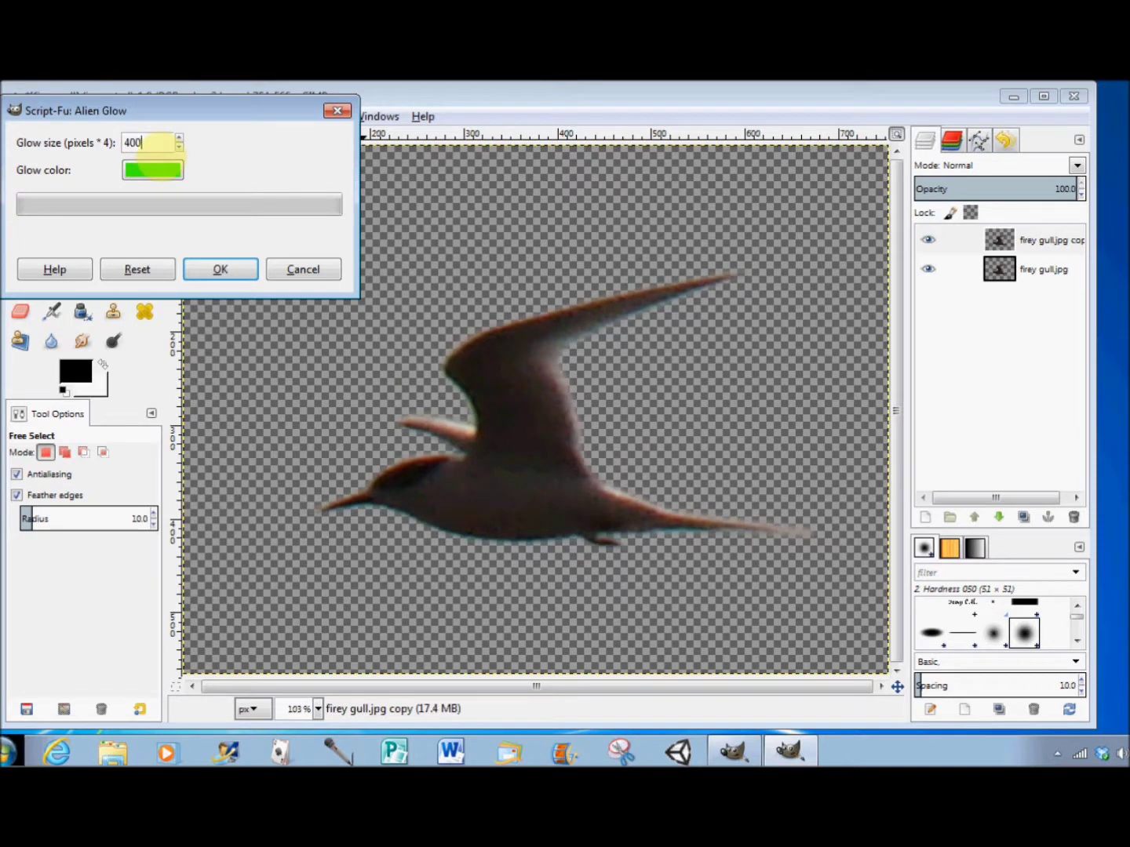
pyautogui.click(149, 179)
pyautogui.moveTo(187, 190); pyautogui.dragTo(193, 183)
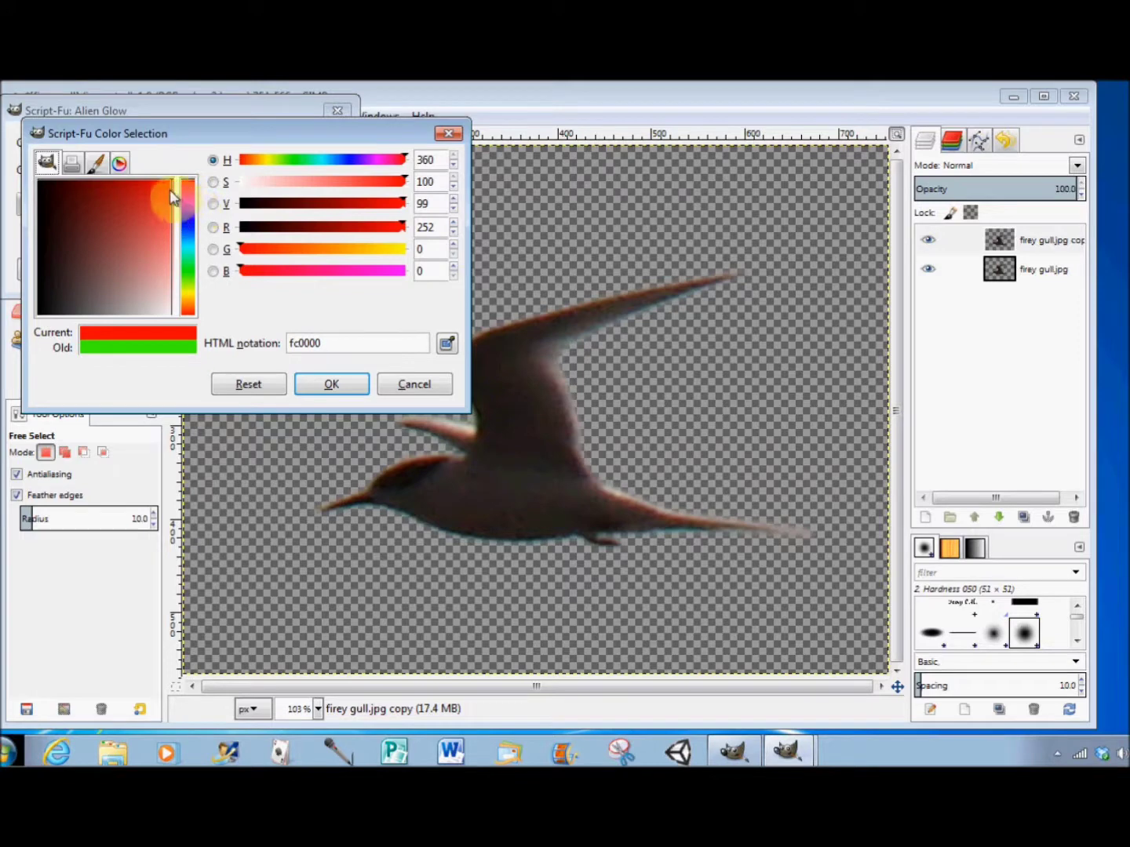
pyautogui.moveTo(170, 190); pyautogui.dragTo(173, 179)
pyautogui.click(343, 384)
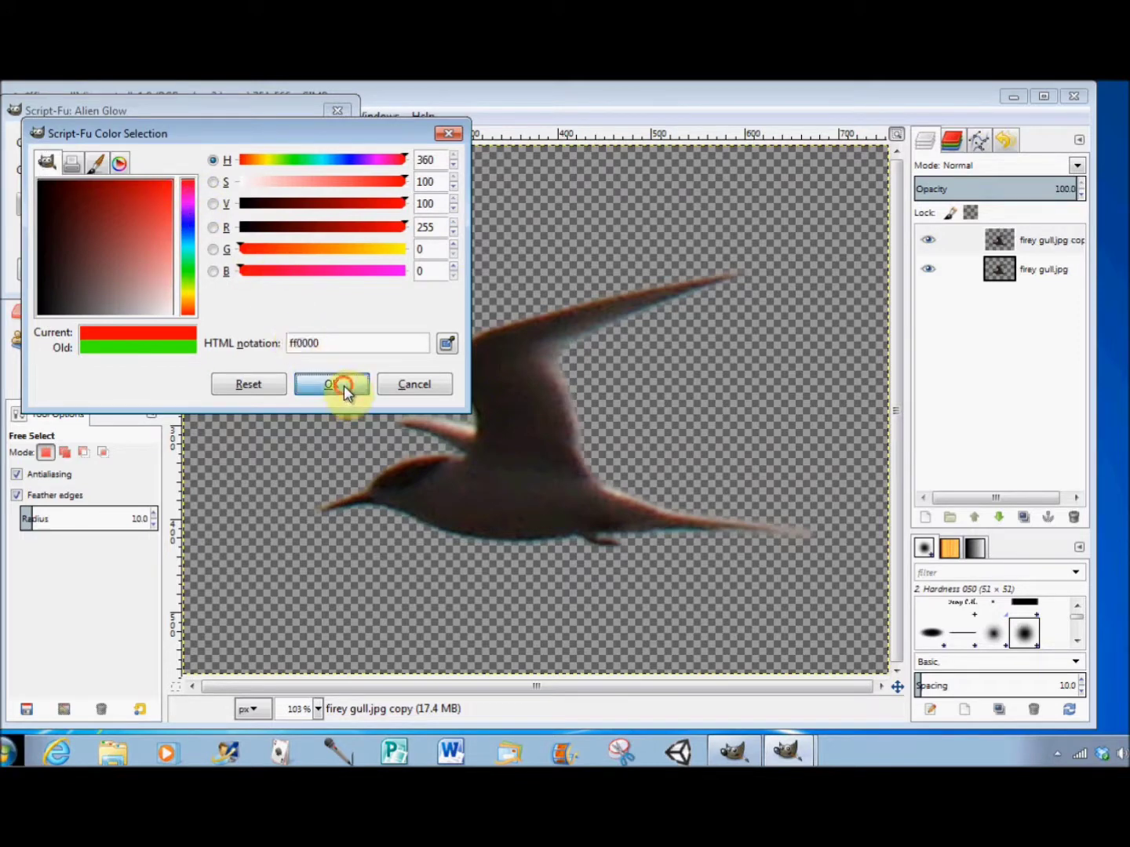
pyautogui.click(220, 273)
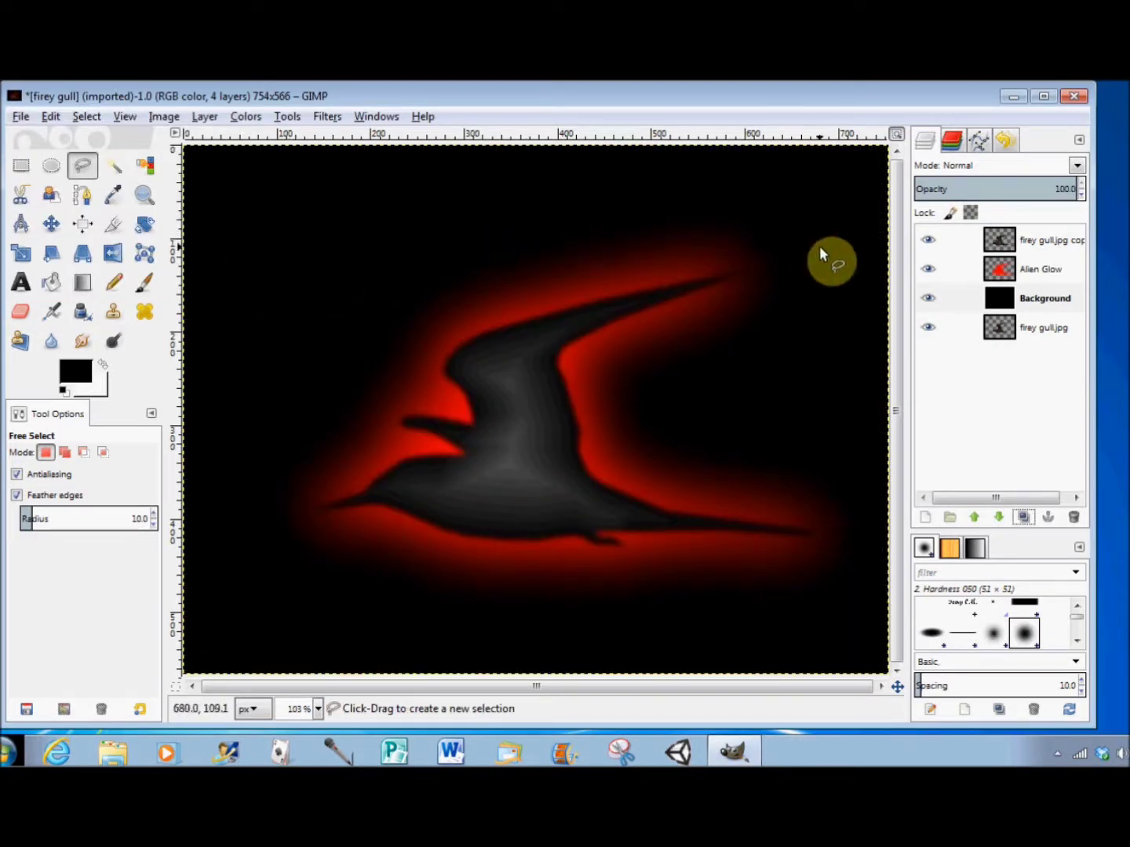
# Re-run Alien Glow on the top gull copy with size 200 and yellow-orange ffba00
pyautogui.click(970, 245)
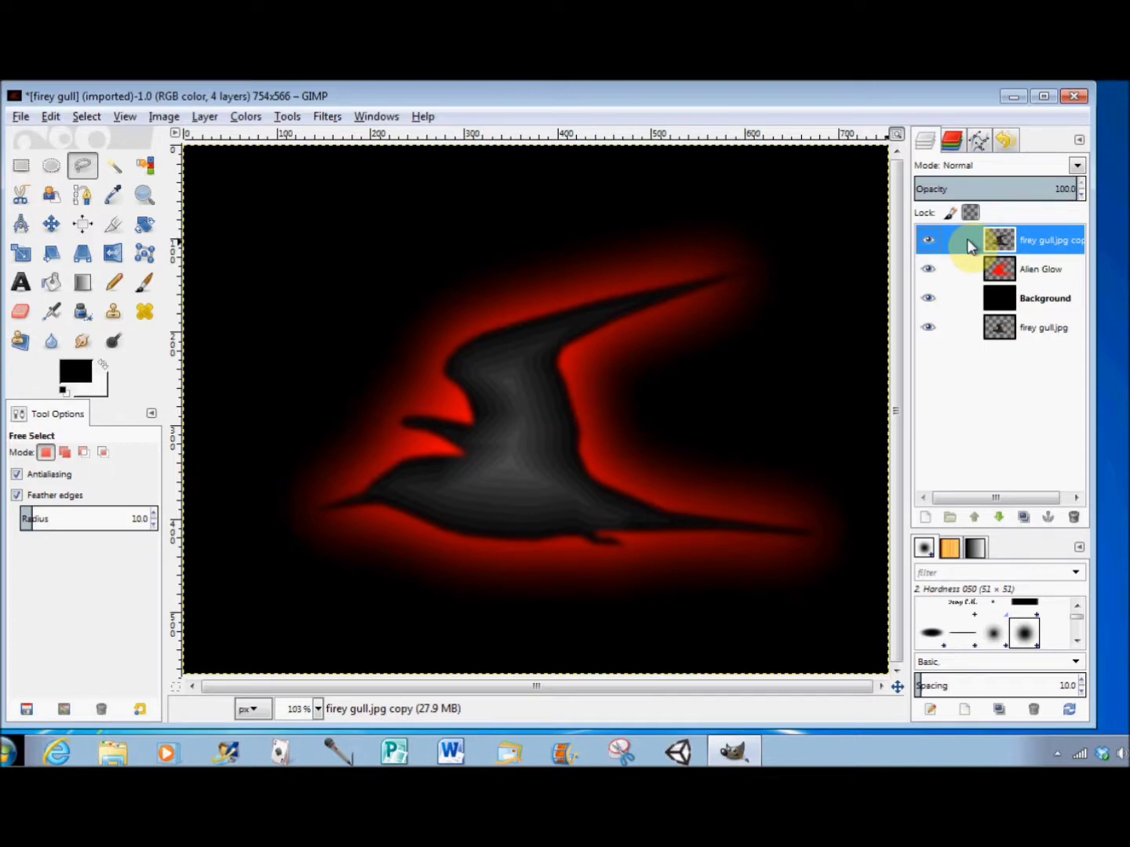
pyautogui.click(326, 117)
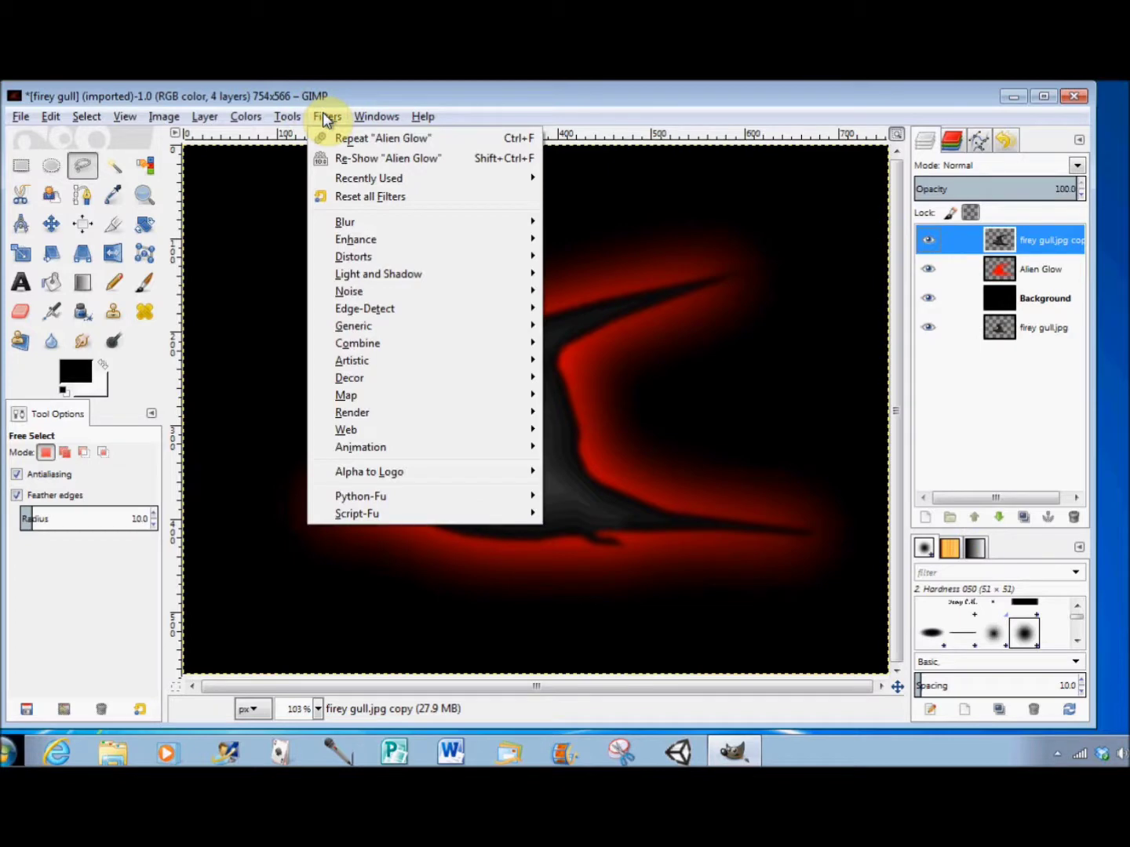
pyautogui.click(337, 162)
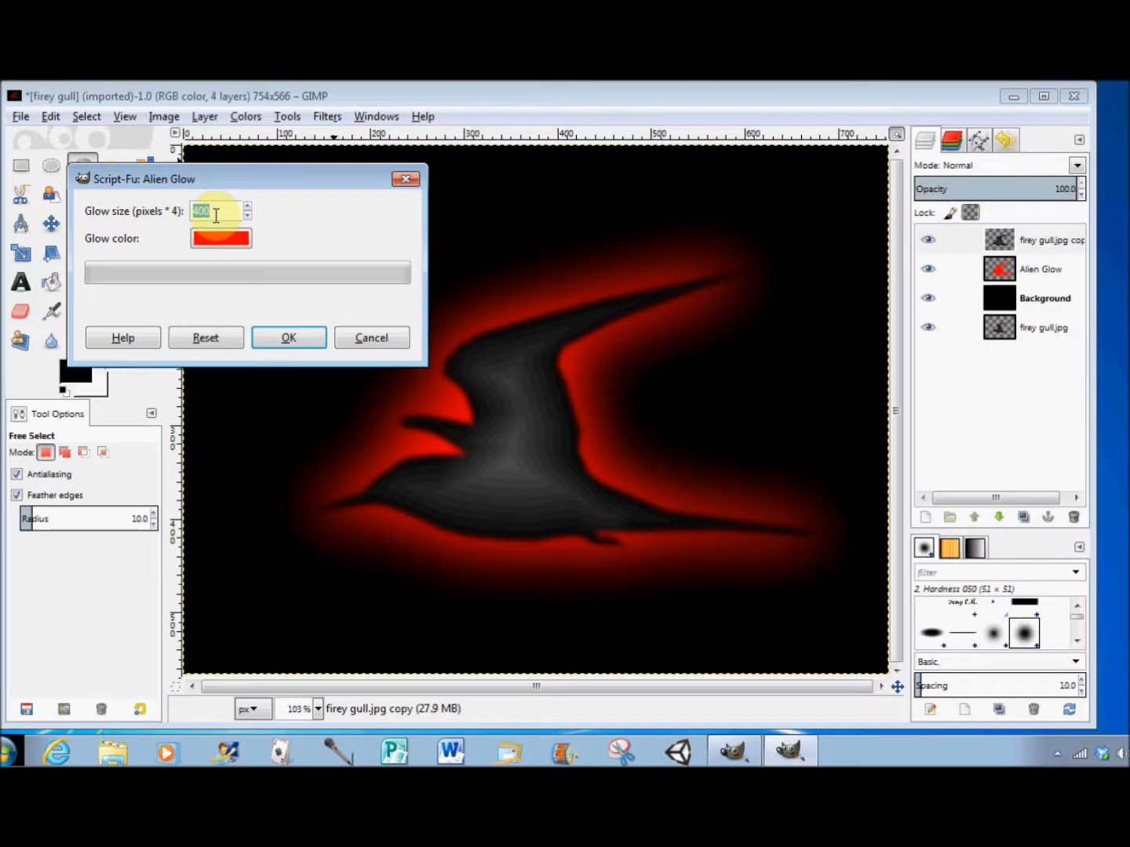
pyautogui.write('200')
pyautogui.click(219, 245)
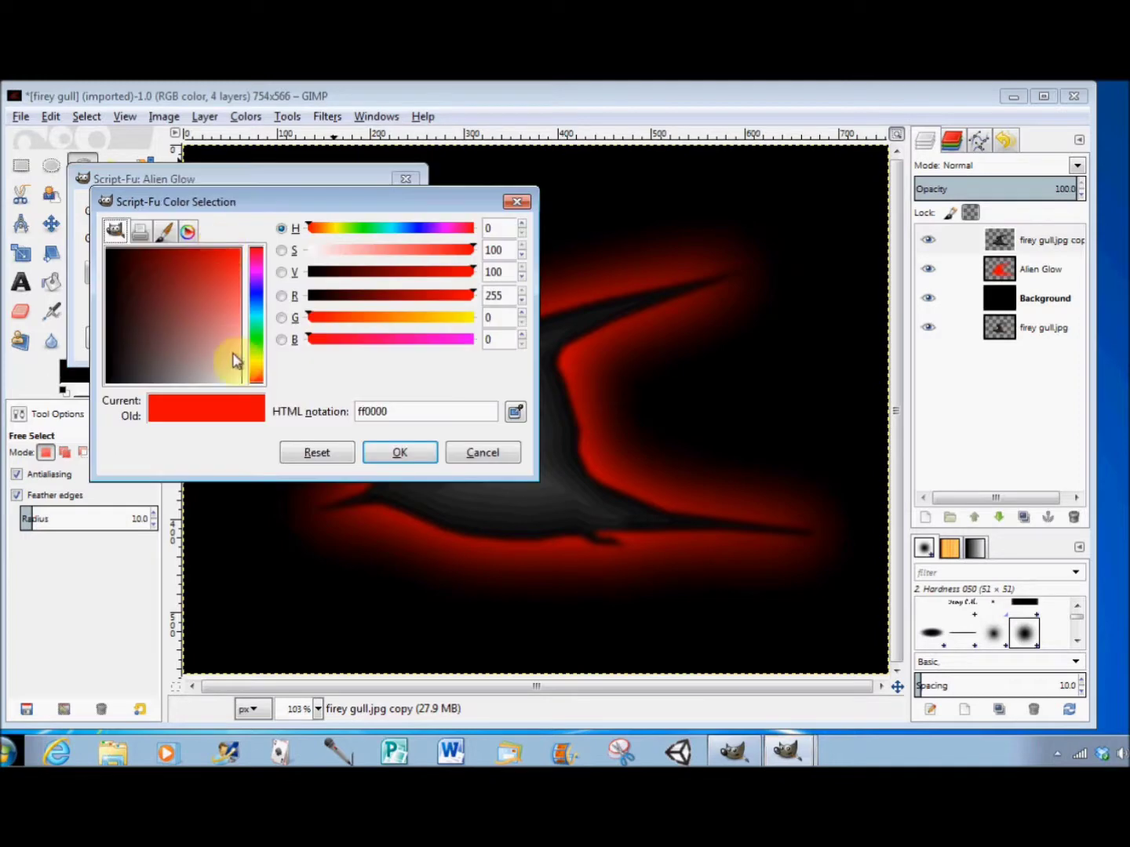
pyautogui.click(253, 372)
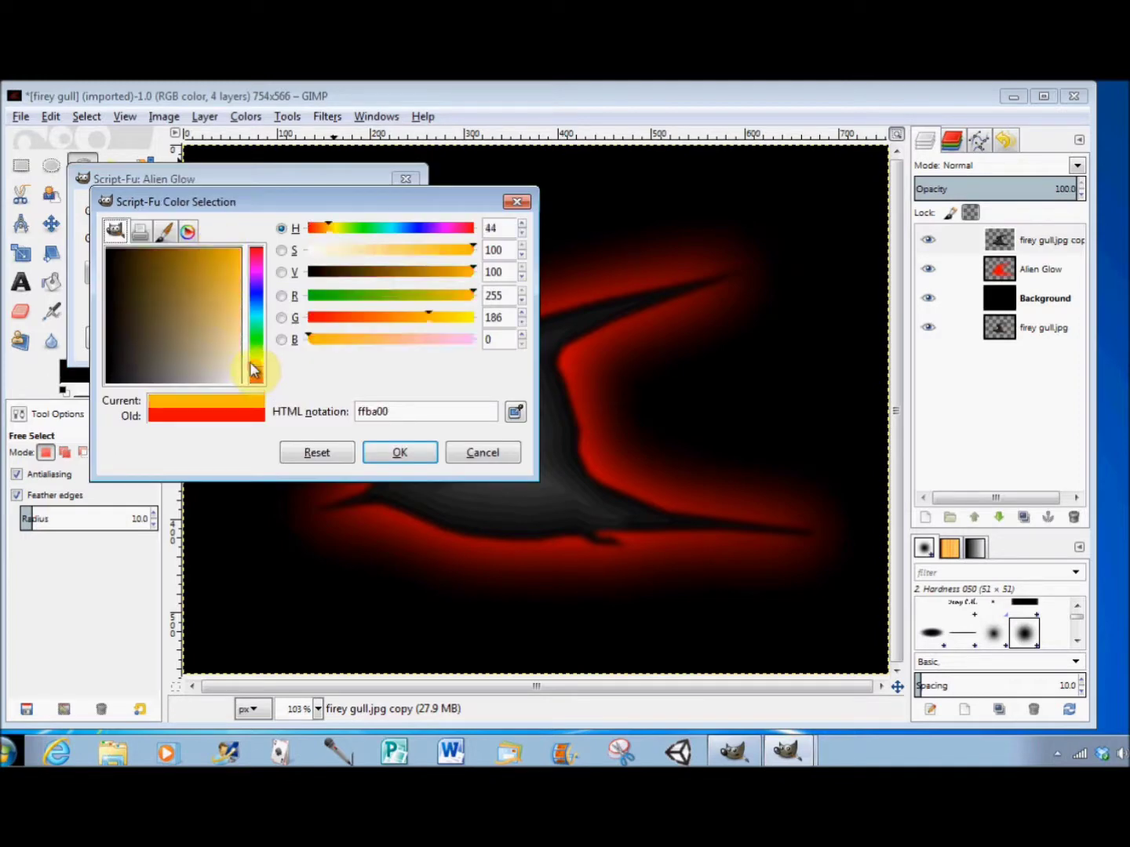
pyautogui.click(401, 453)
pyautogui.click(286, 344)
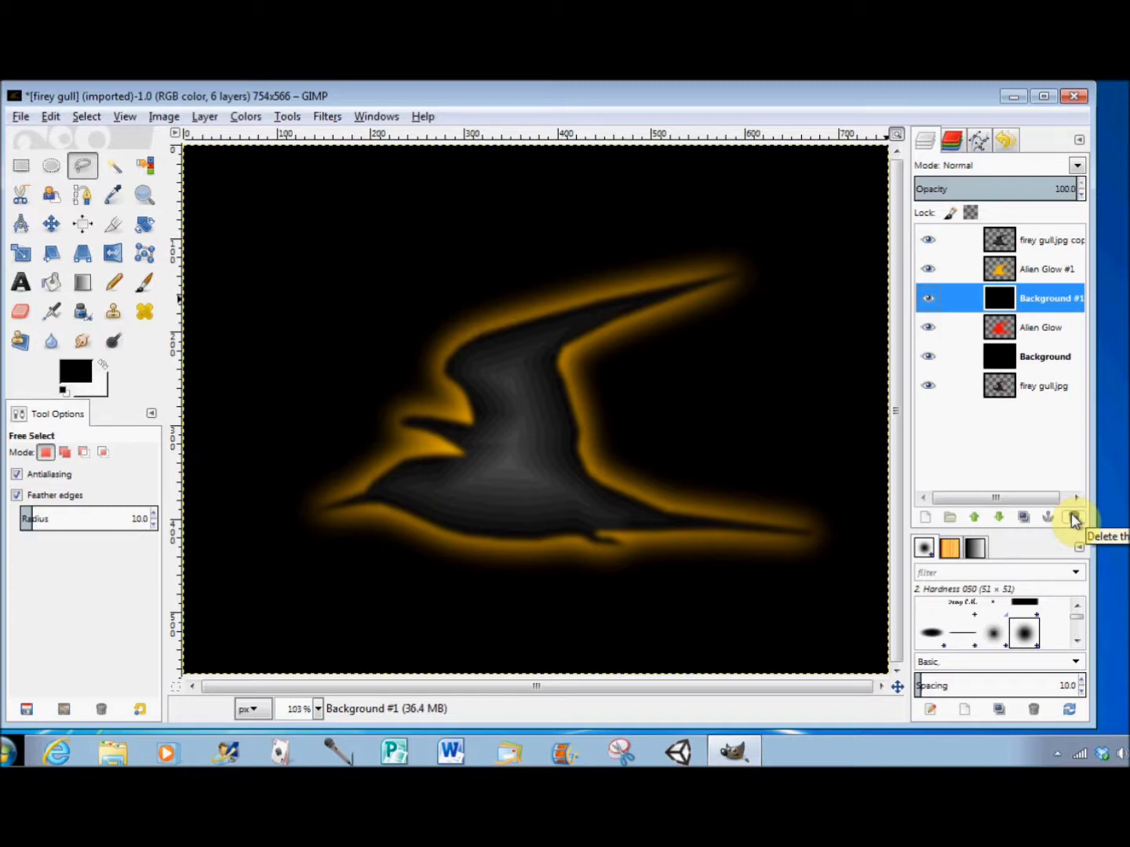
# Delete the extra Background #1 layer
pyautogui.click(1074, 519)
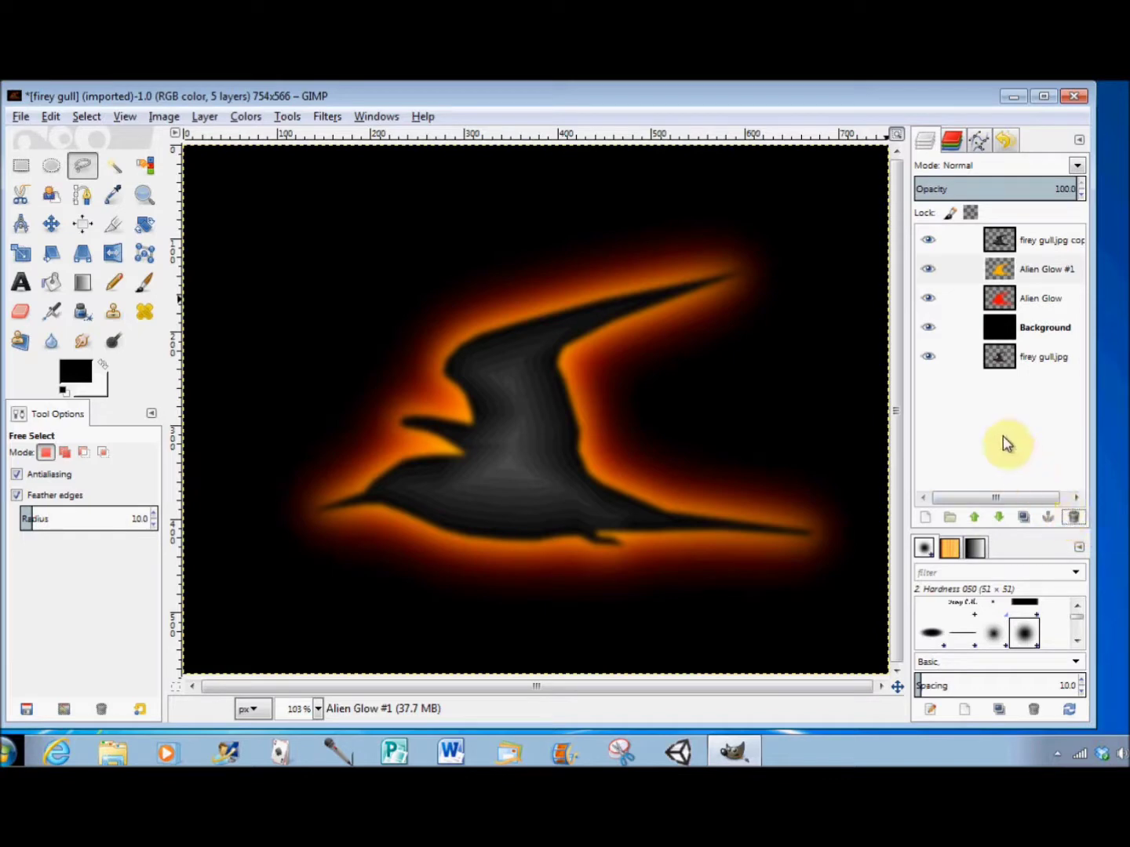
# Raise the firey gull.jpg layer to the top of the stack and lower its opacity to about 30.0
pyautogui.click(973, 365)
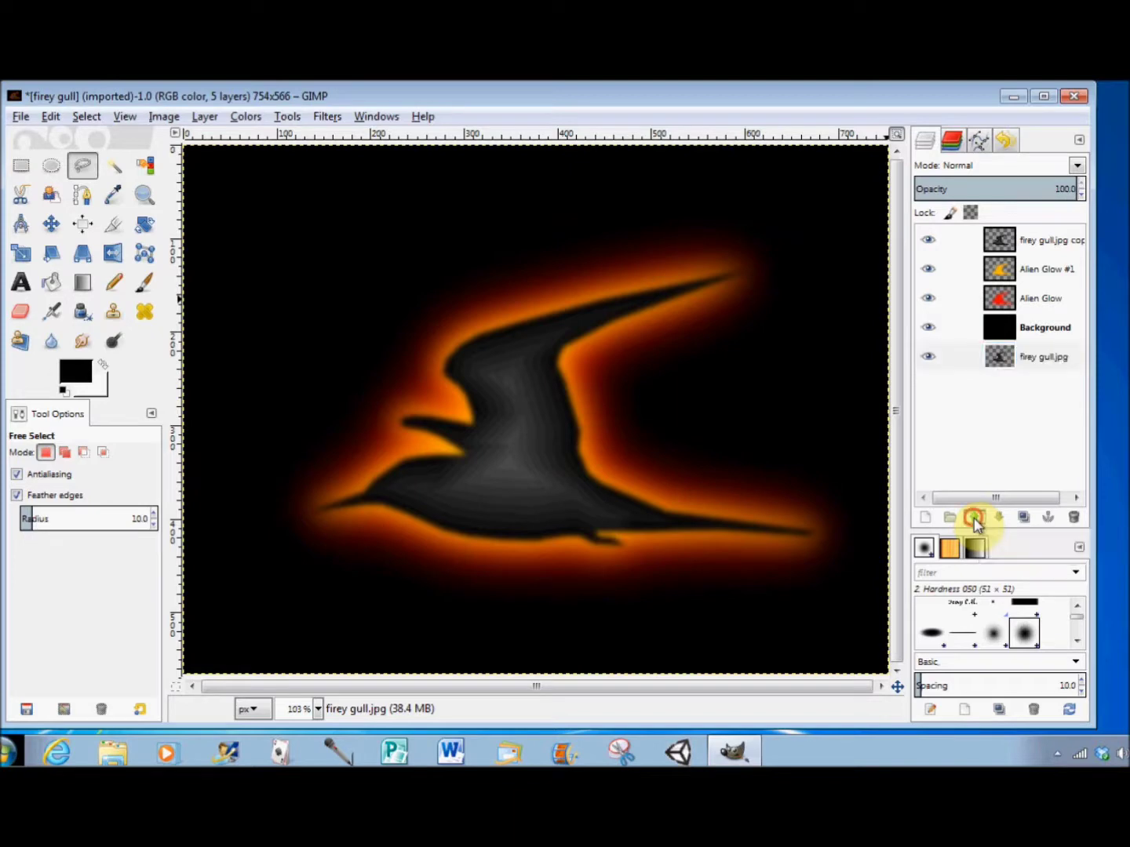
pyautogui.click(973, 520)
pyautogui.click(974, 519)
pyautogui.click(974, 519)
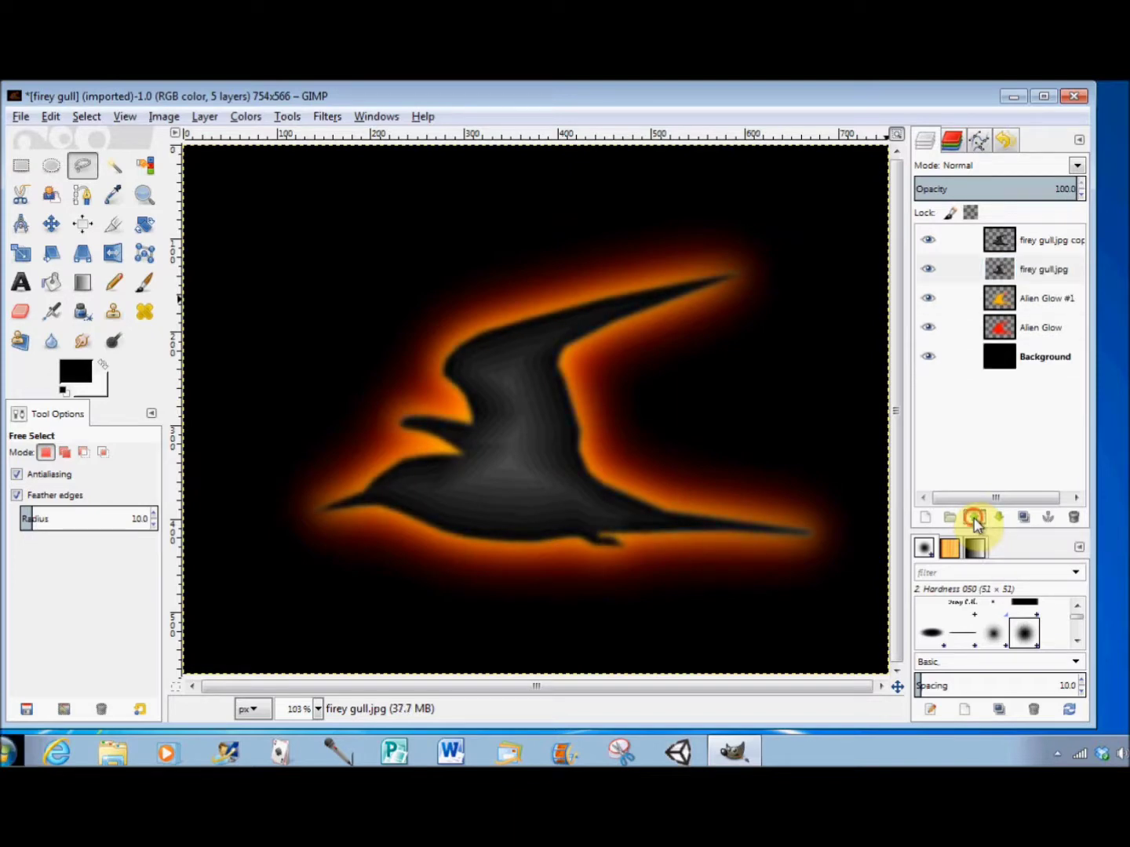
pyautogui.click(973, 519)
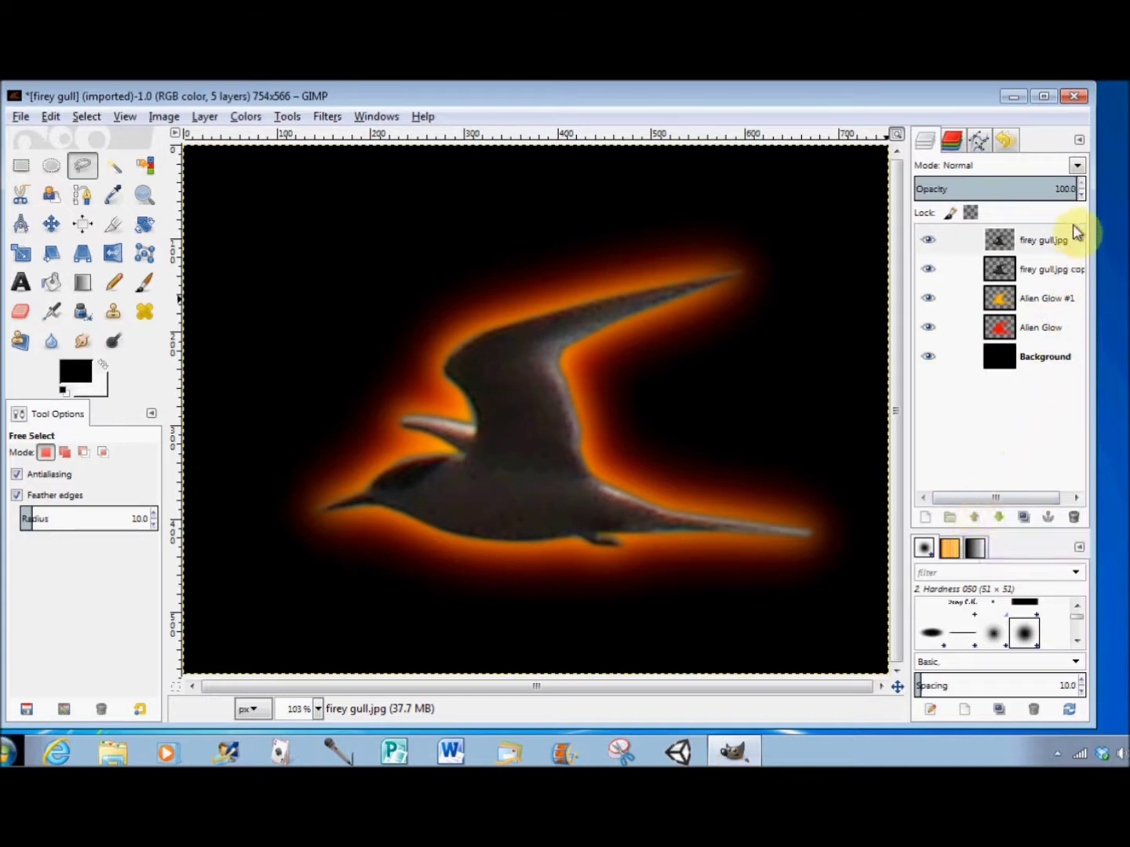
pyautogui.click(1082, 193)
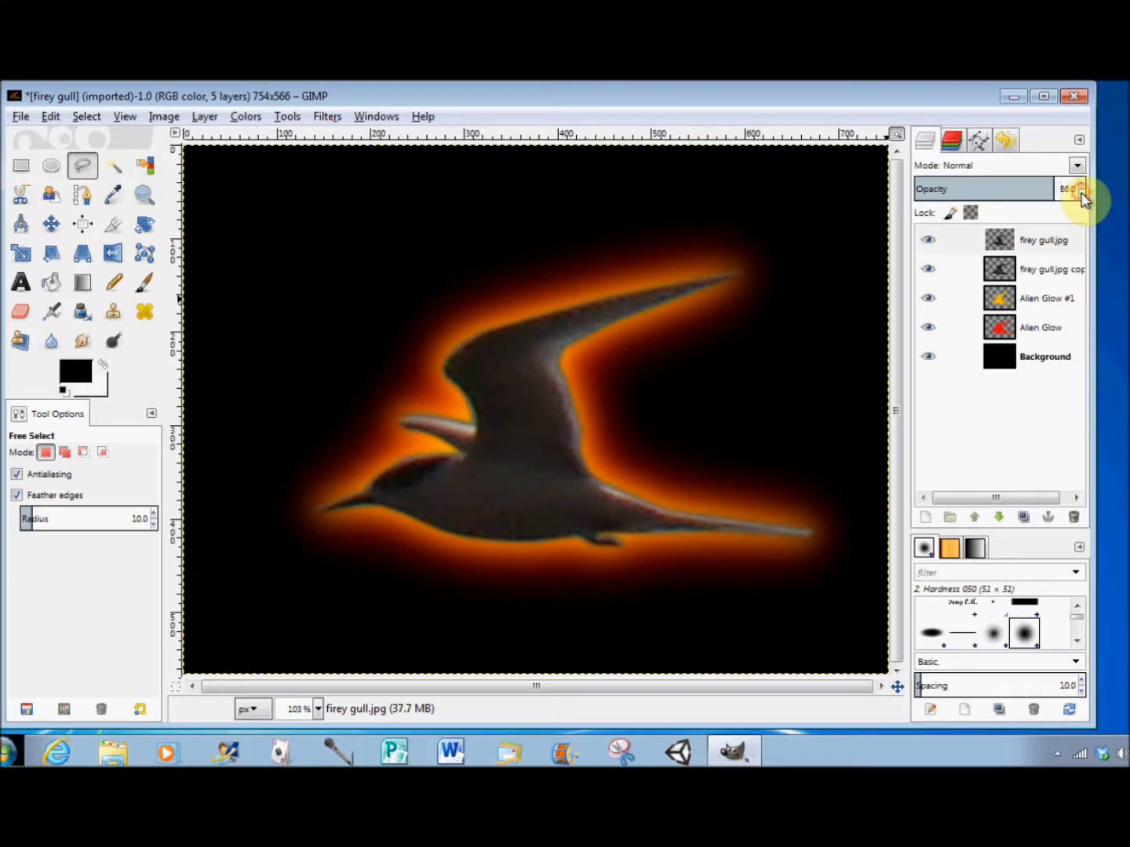
pyautogui.moveTo(1082, 194); pyautogui.dragTo(1082, 194)
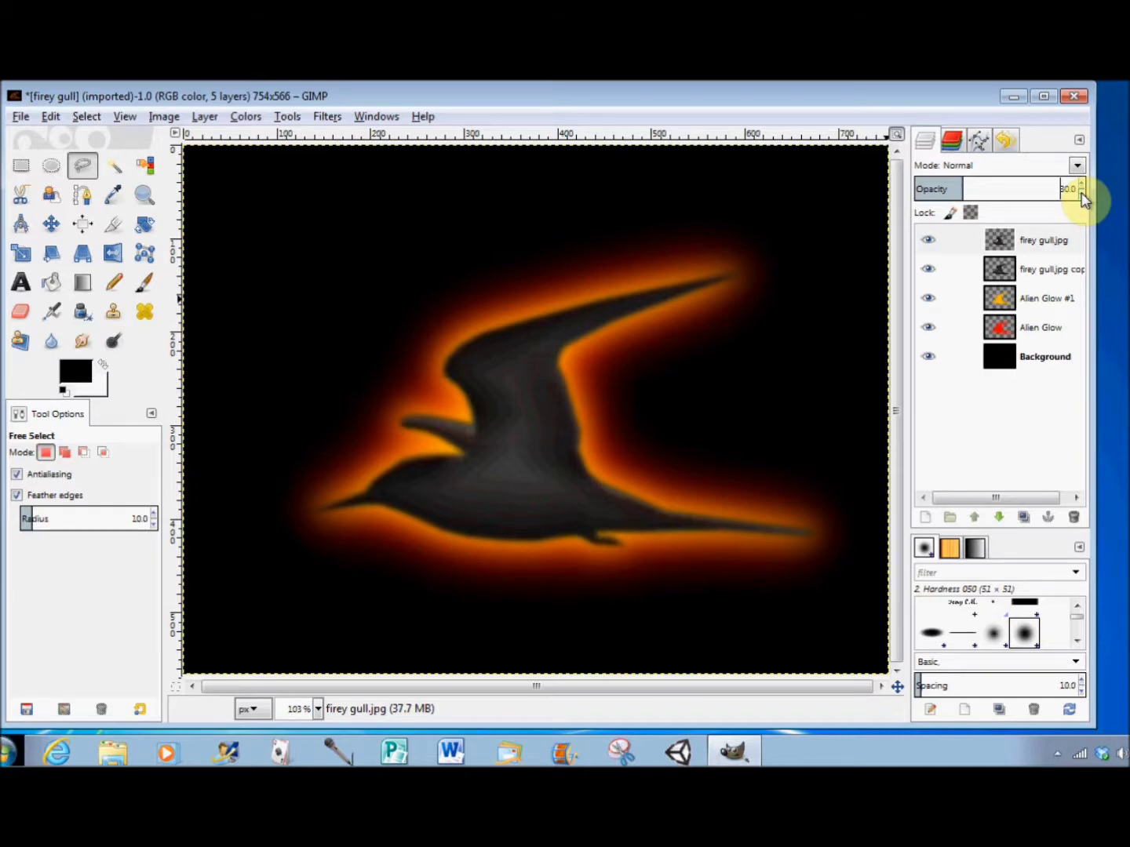
# Duplicate the red Alien Glow layer to create an 'Alien Glow copy' layer
pyautogui.click(970, 335)
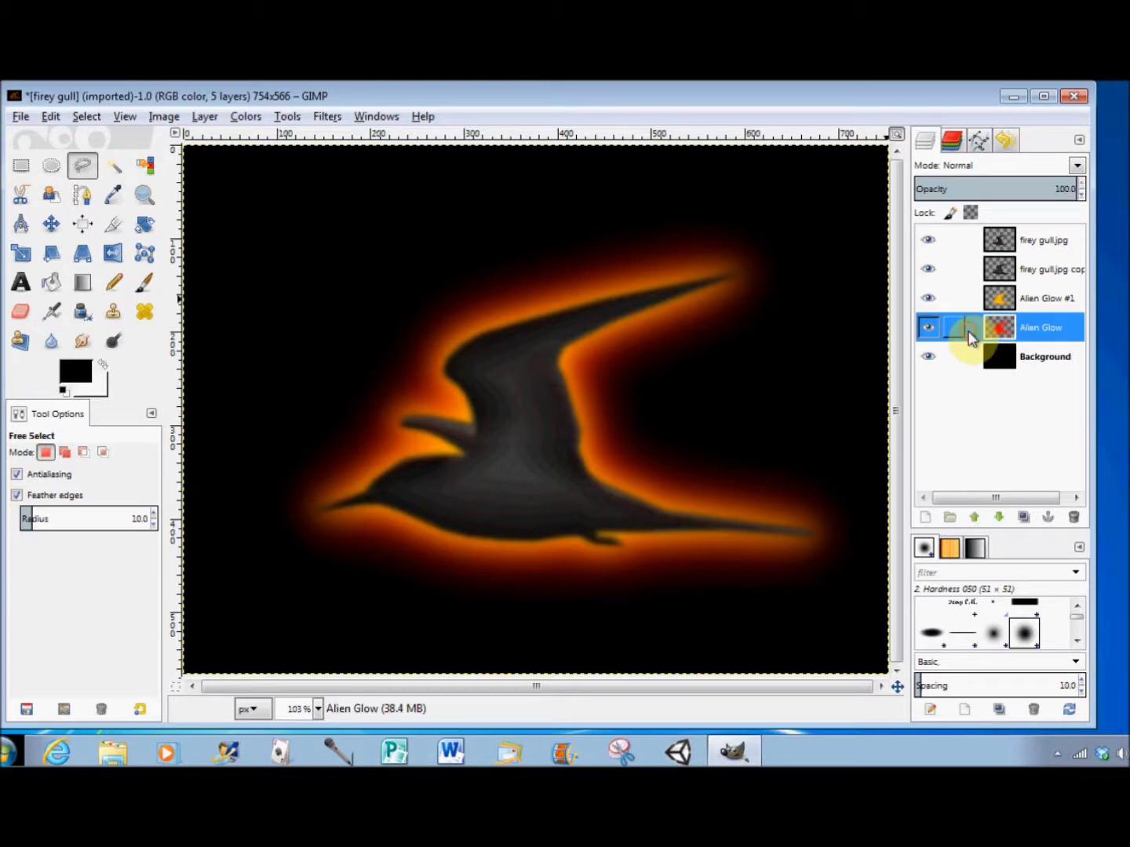
pyautogui.click(1021, 520)
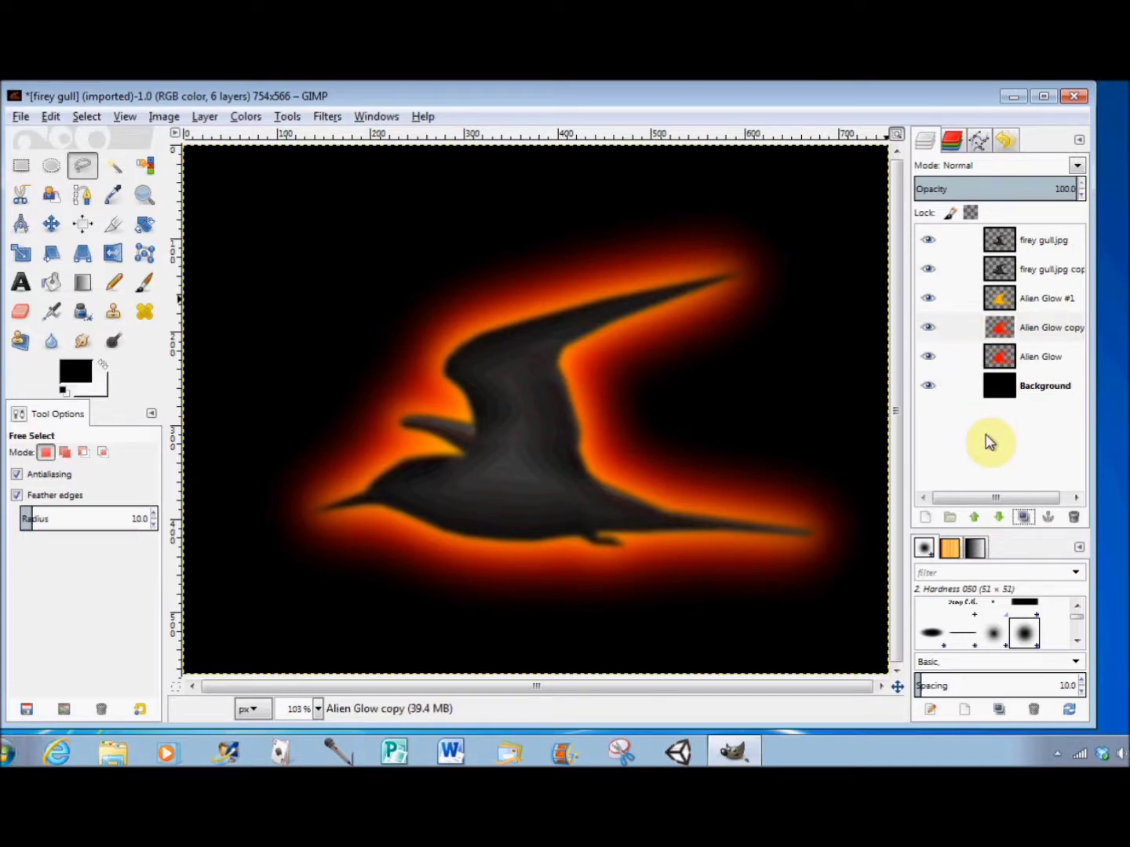
# Close the gull image without saving and open the finished 'glowing rose done.JPG' example
pyautogui.click(1075, 98)
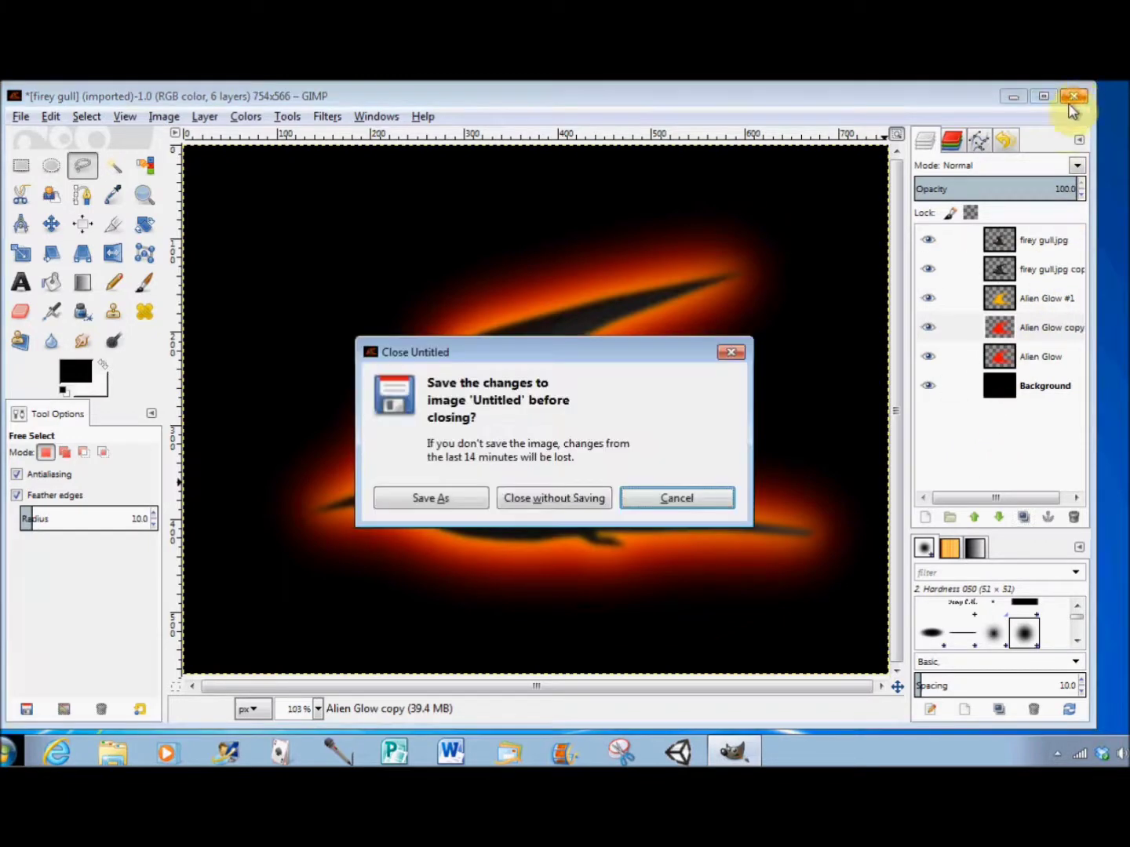
pyautogui.click(581, 501)
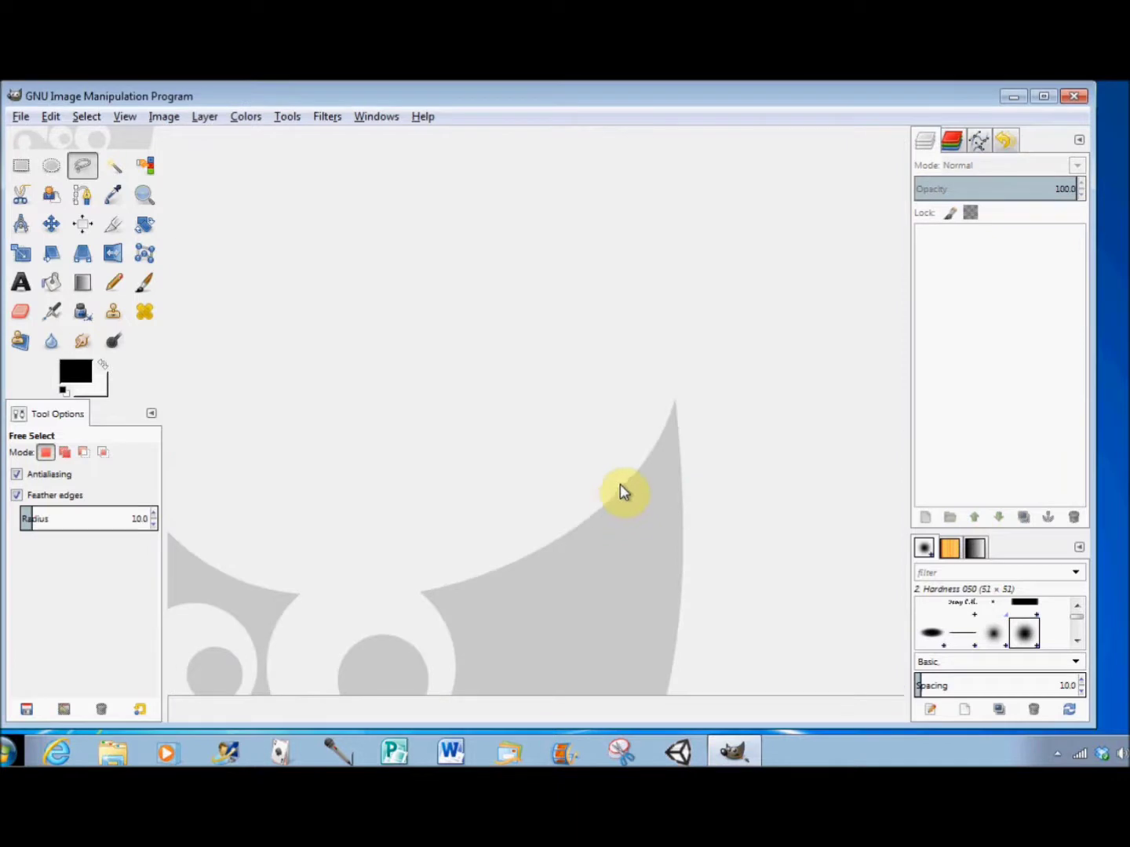
pyautogui.moveTo(1080, 350); pyautogui.dragTo(590, 346)
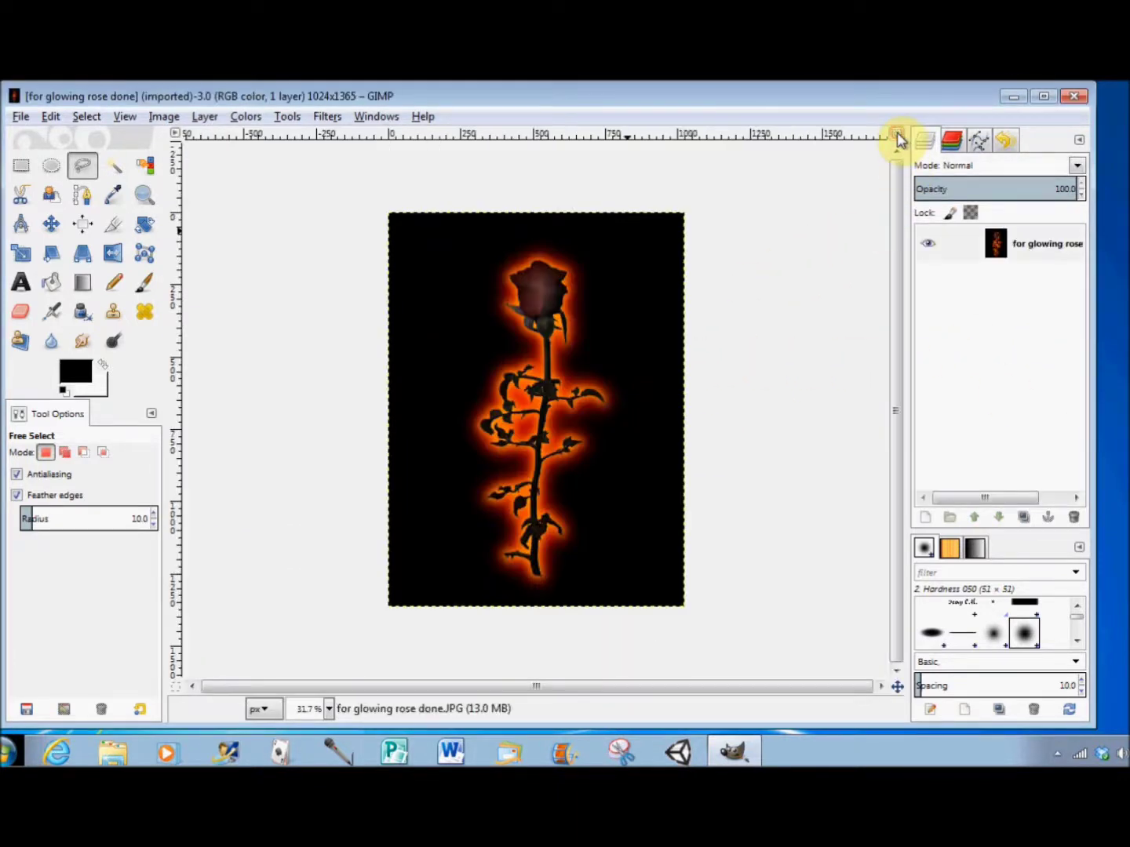